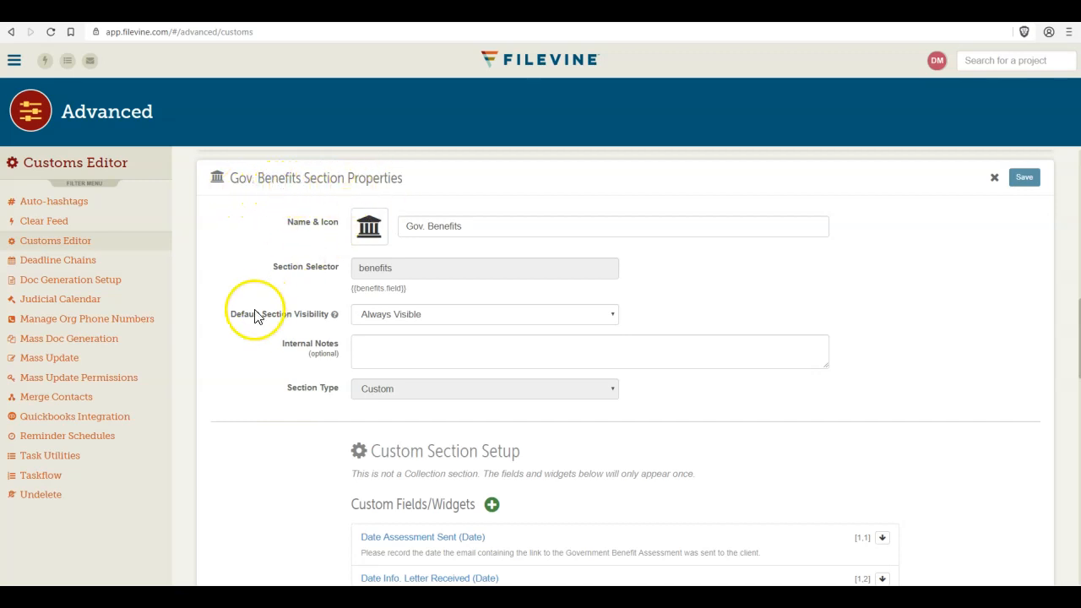
- Open the Date Assessment Sent field of the Gov. Benefits section and review its field type and prompt
scroll(259, 313, "down", 3)
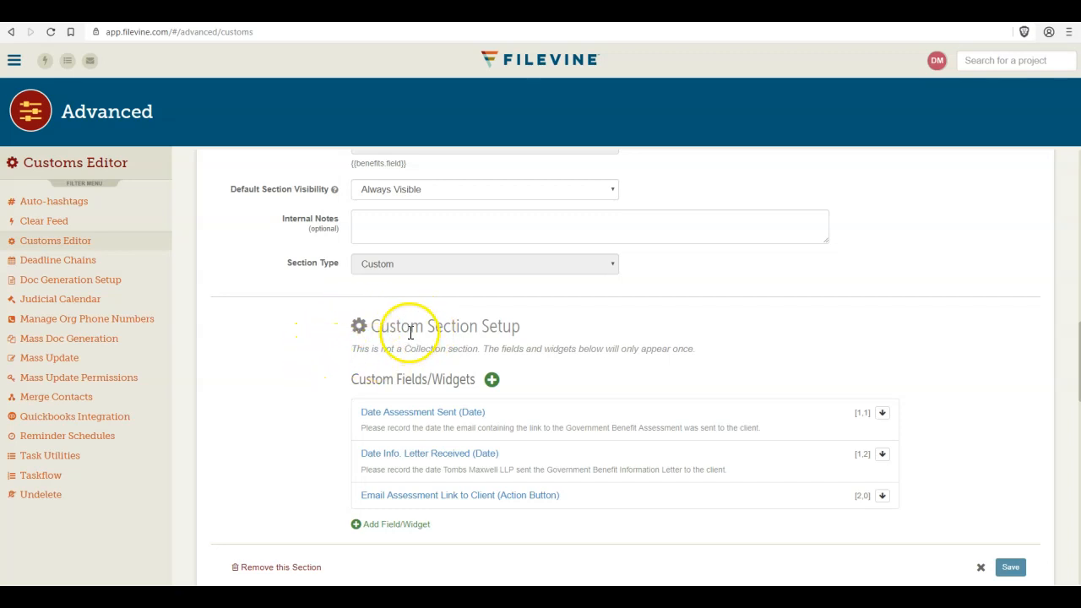
scroll(294, 333, "down", 1)
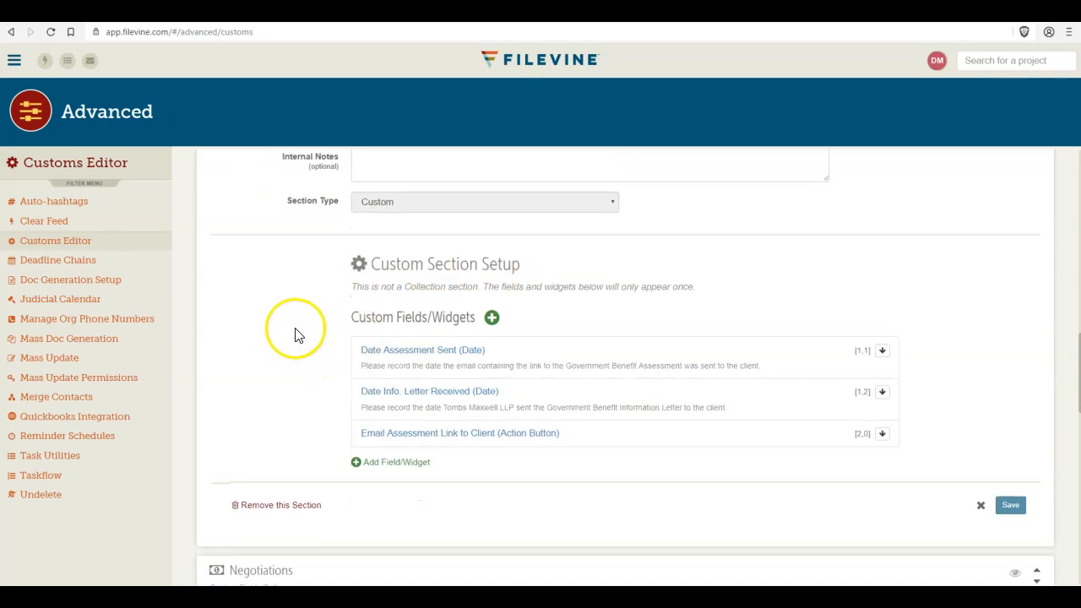
left_click(400, 358)
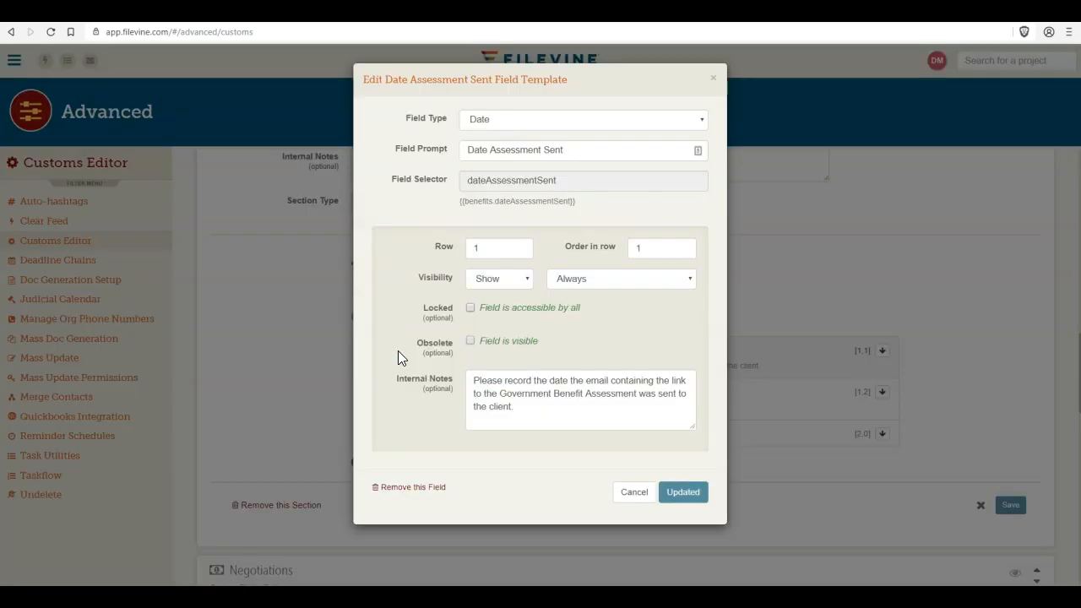
left_click(470, 121)
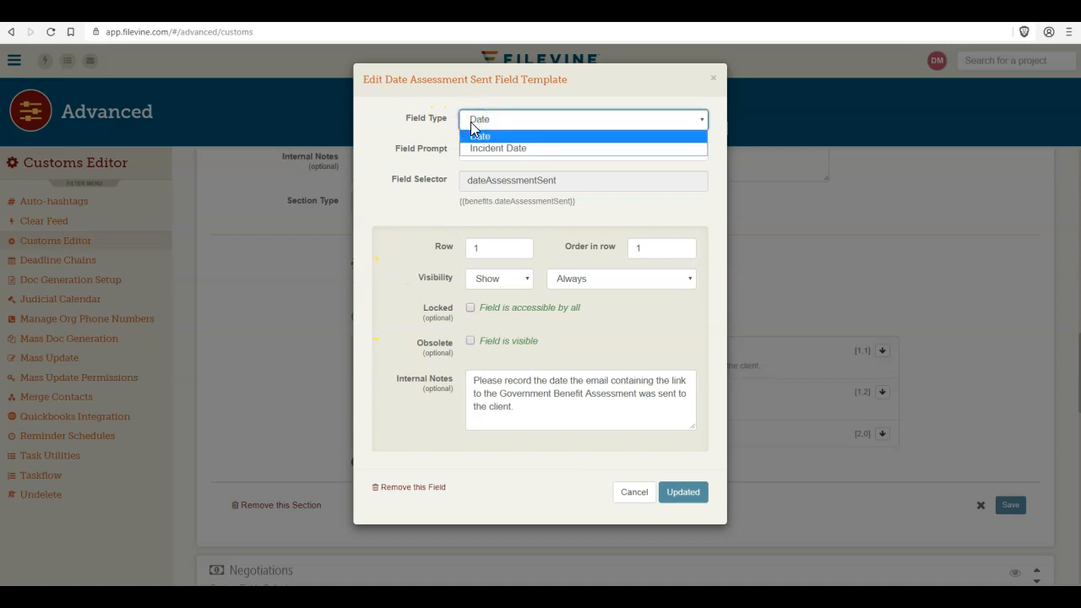
left_click(425, 123)
left_click(468, 155)
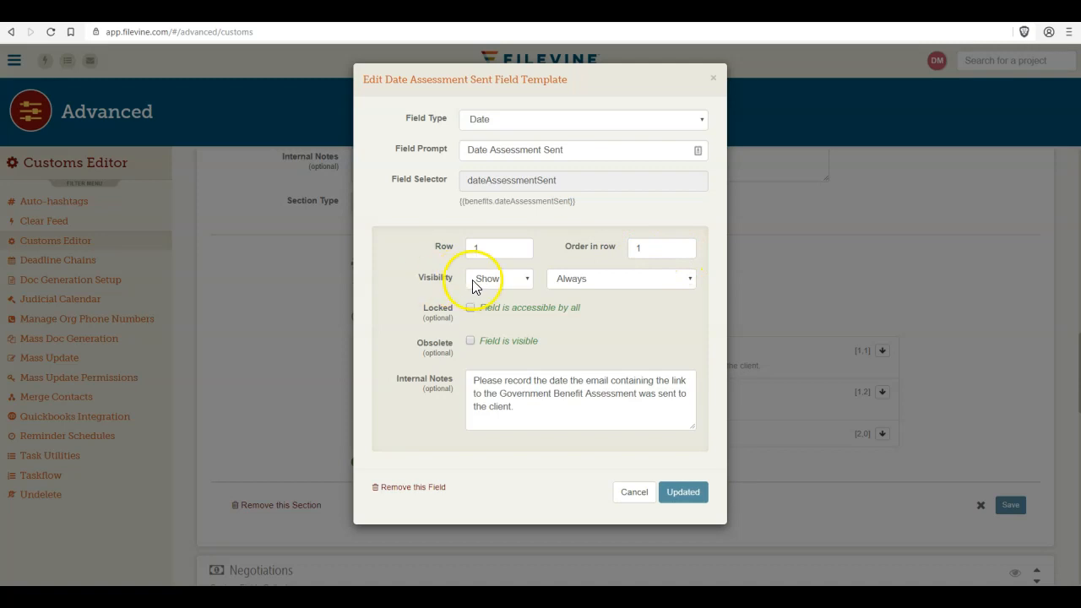
- Review the Date Assessment Sent field's Show and Always visibility choices, then close its template without changes
left_click(504, 282)
left_click(499, 294)
left_click(580, 283)
left_click(582, 294)
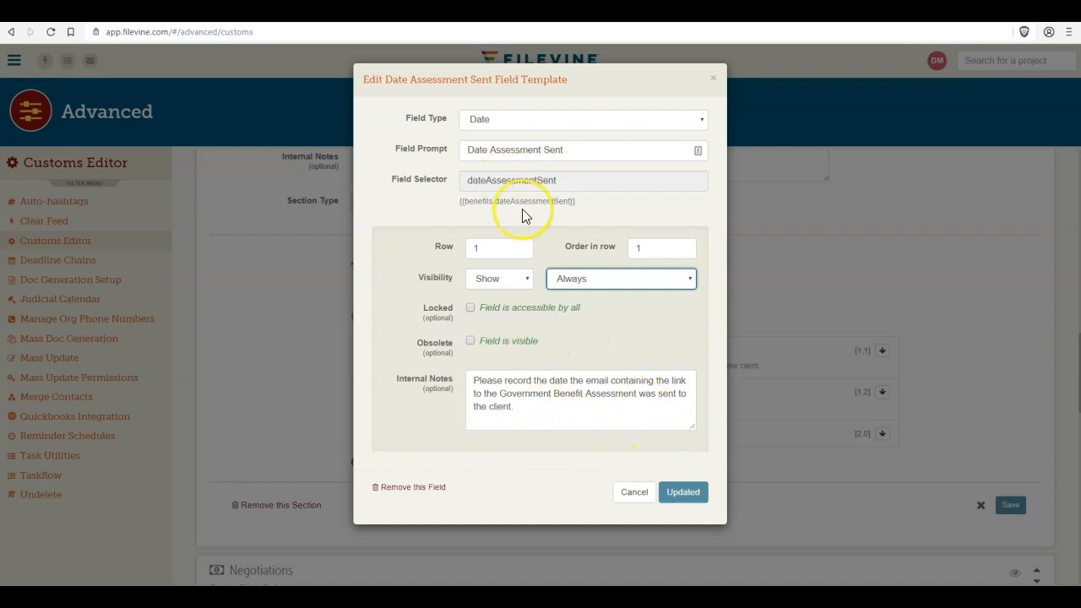
left_click(683, 490)
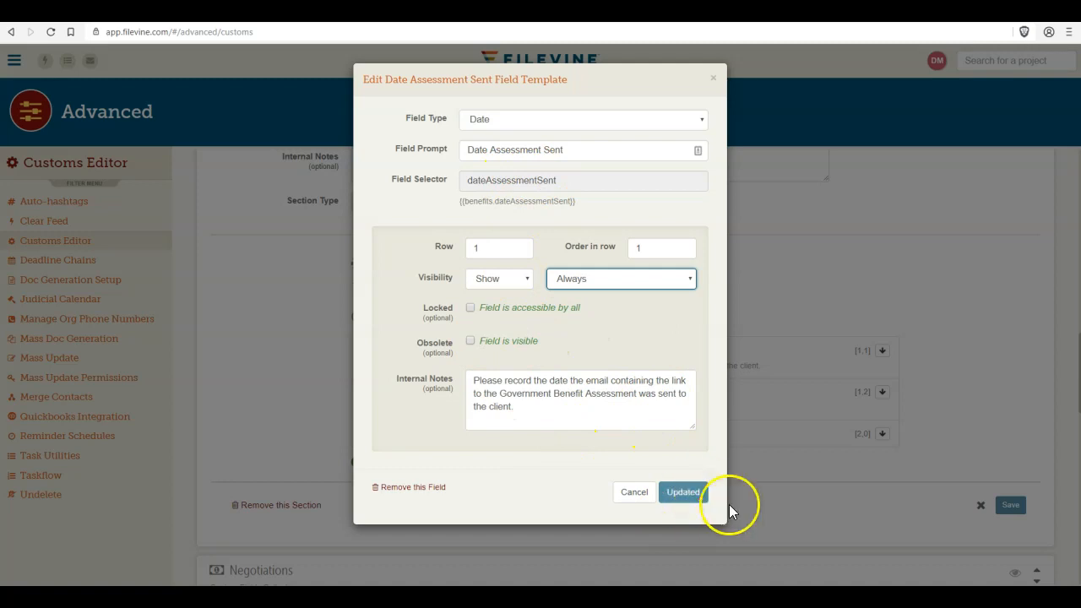
left_click(644, 495)
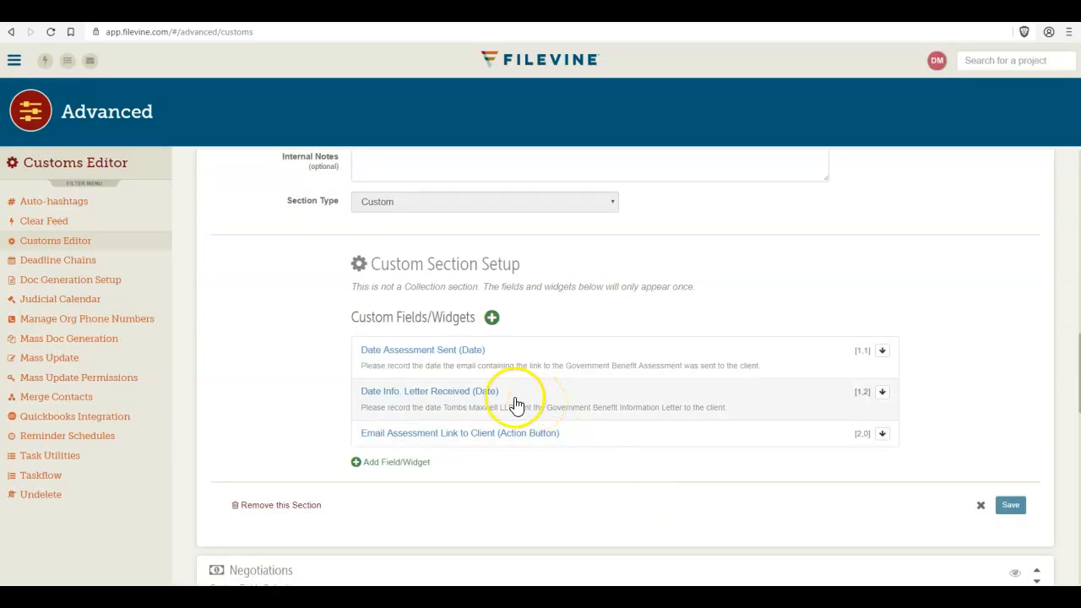
- Open the Date Info. Letter Received field and review its field type and prompt
left_click(514, 403)
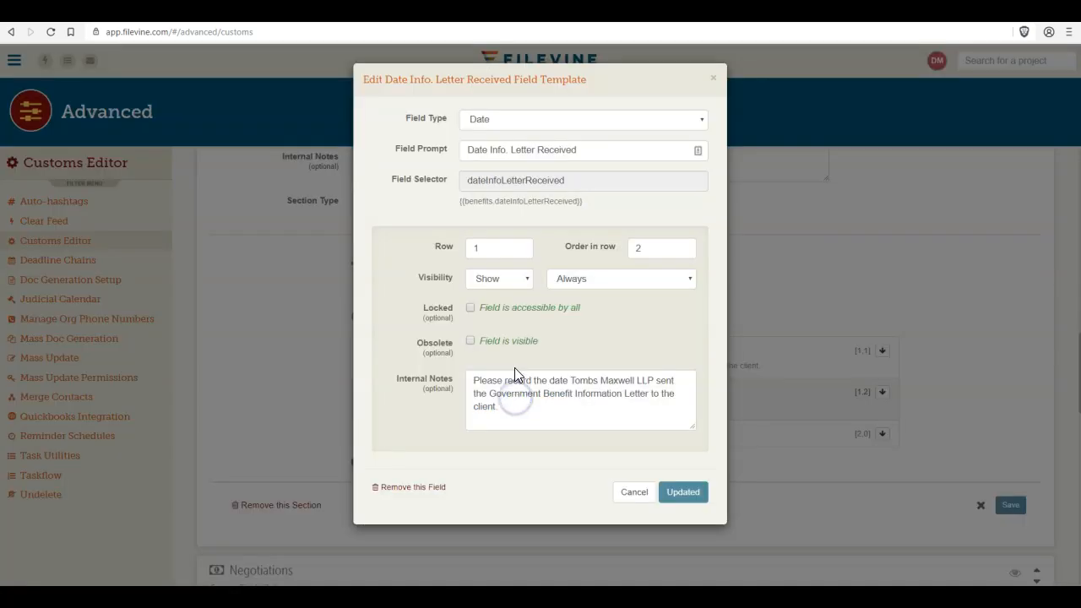
left_click(510, 122)
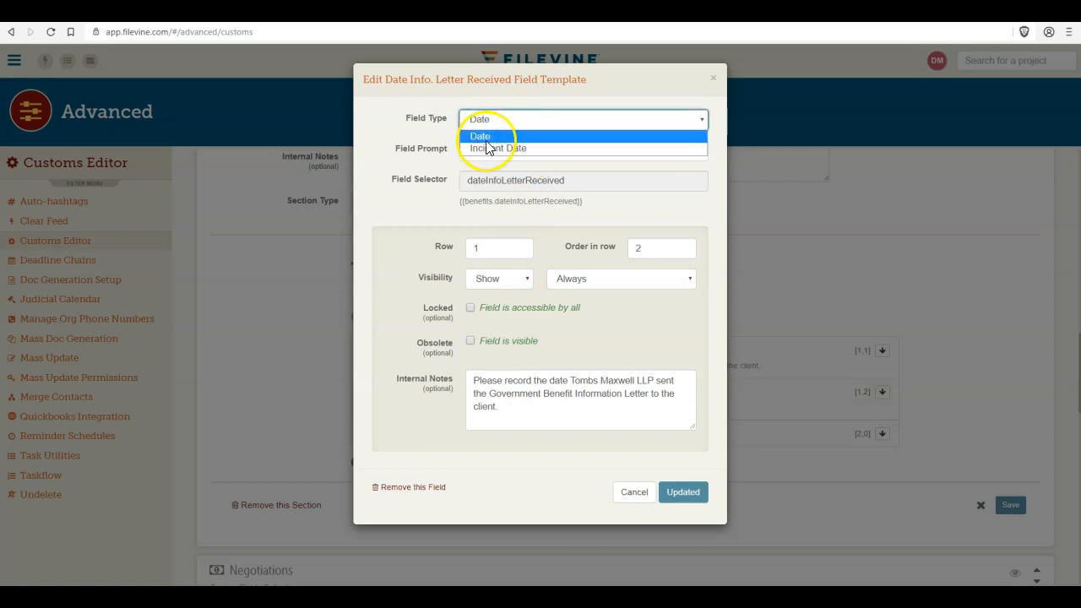
left_click(475, 138)
left_click(481, 149)
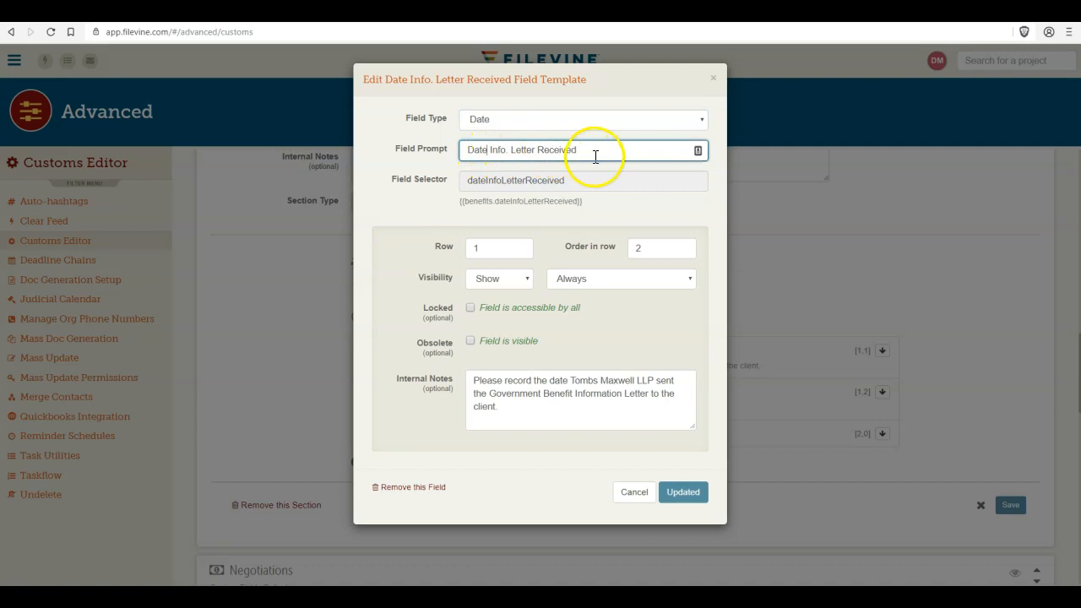
- Review the Date Info. Letter Received field's row, order in row and visibility settings, and close its template without changes
left_click(482, 248)
type("1")
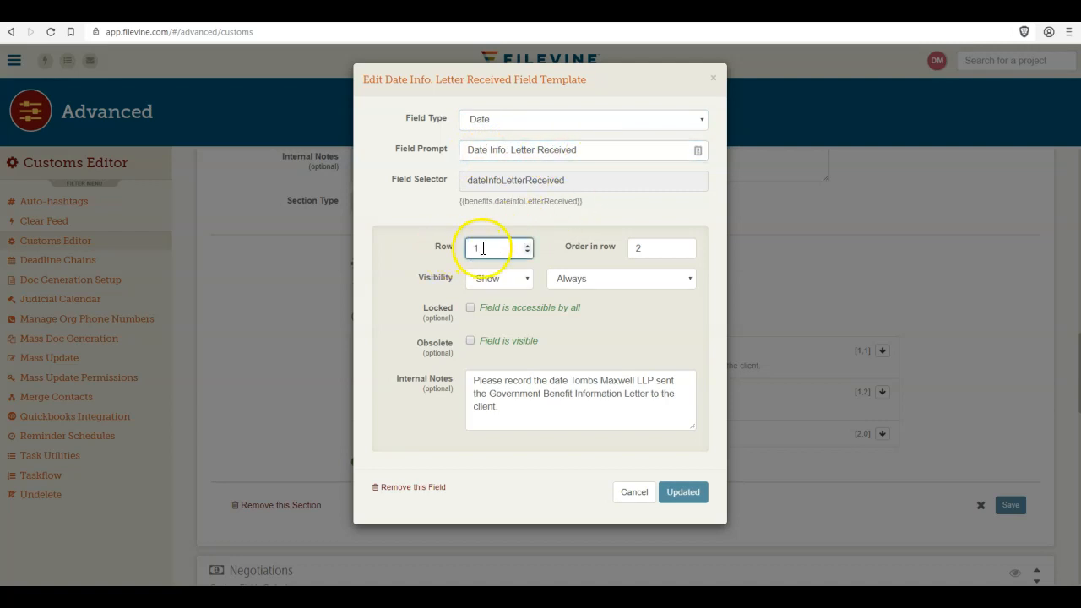
left_click(634, 246)
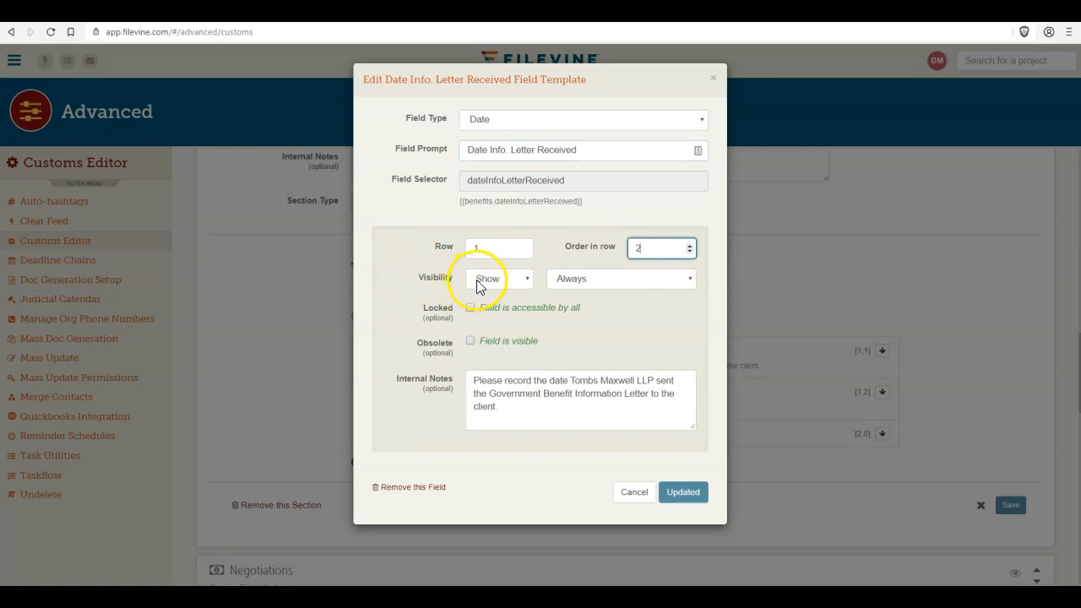
left_click(580, 283)
left_click(581, 292)
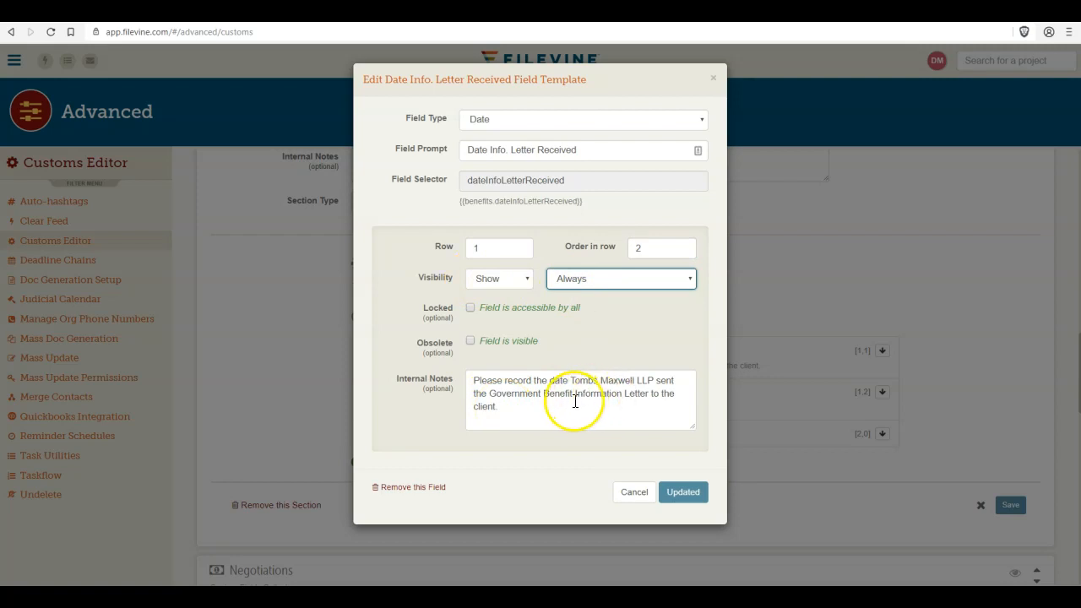
left_click(636, 500)
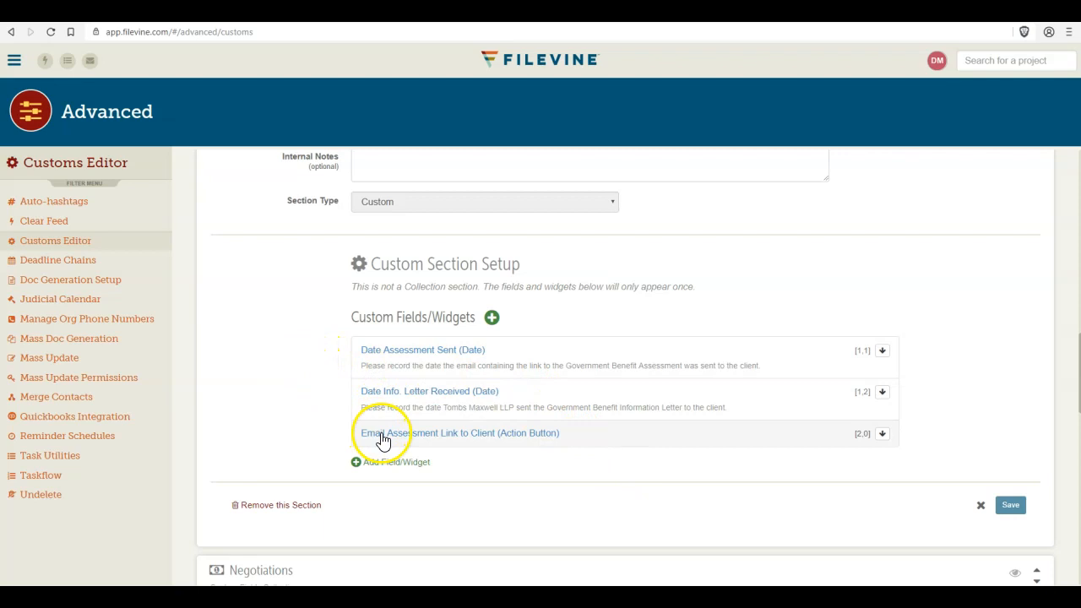
- Open the Email Assessment Link to Client widget for editing and choose Send Email Button as its action button type
left_click(490, 318)
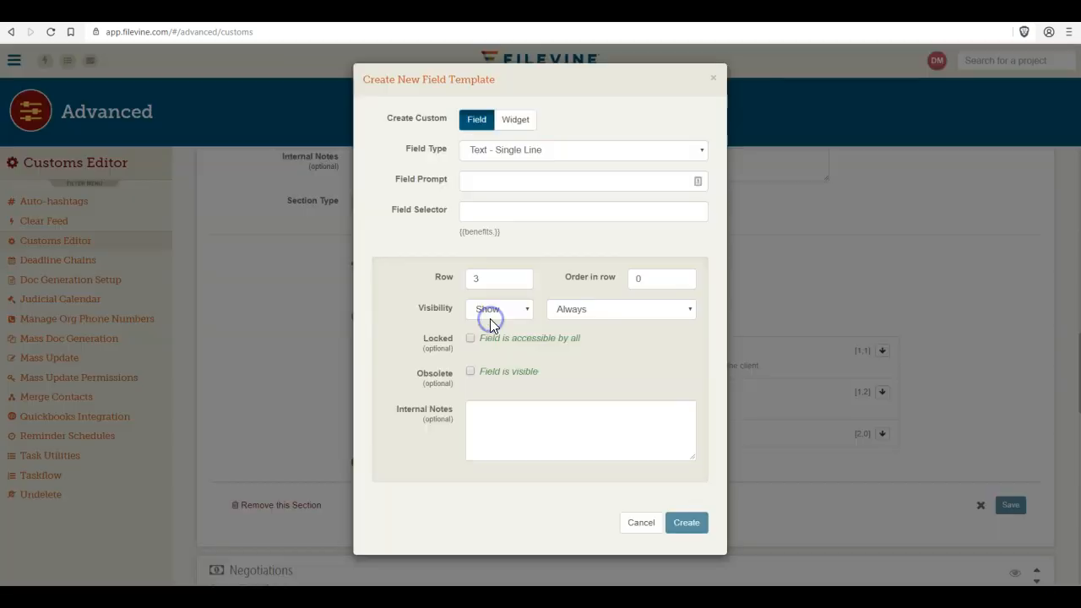
left_click(632, 524)
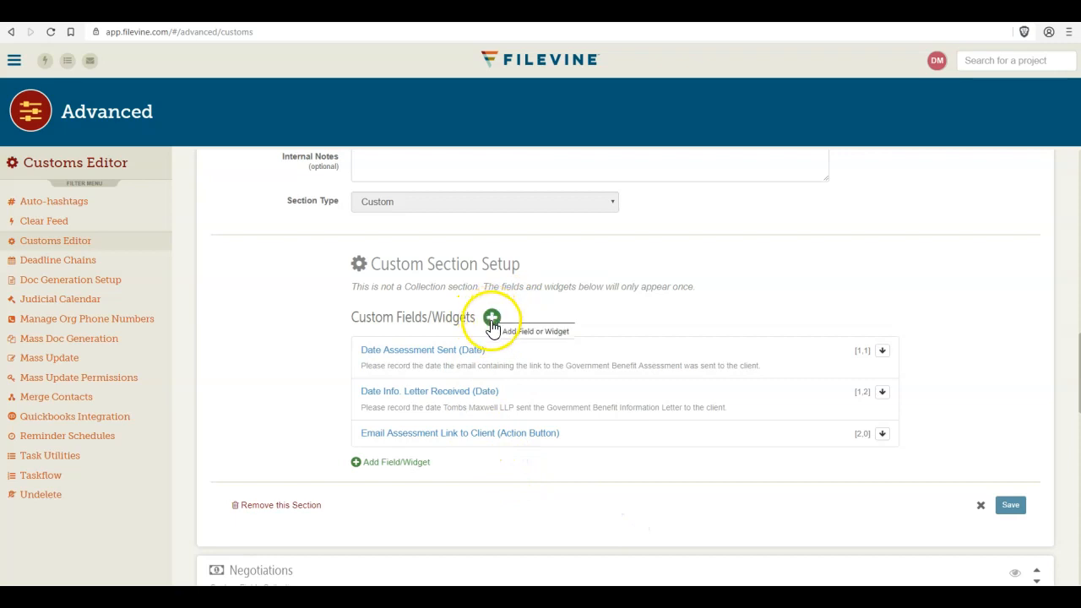
left_click(464, 441)
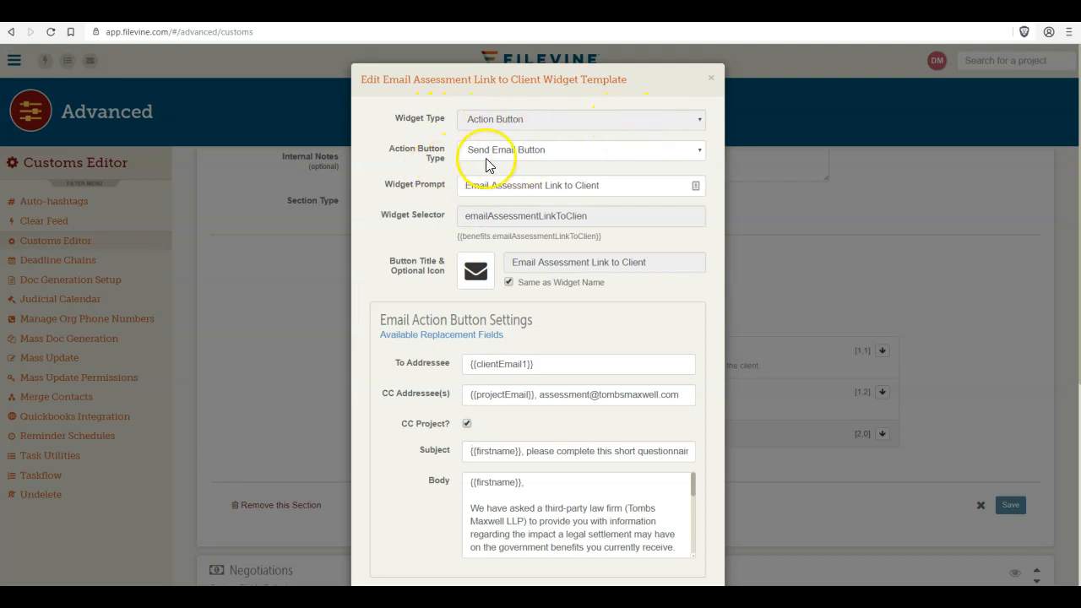
left_click(525, 152)
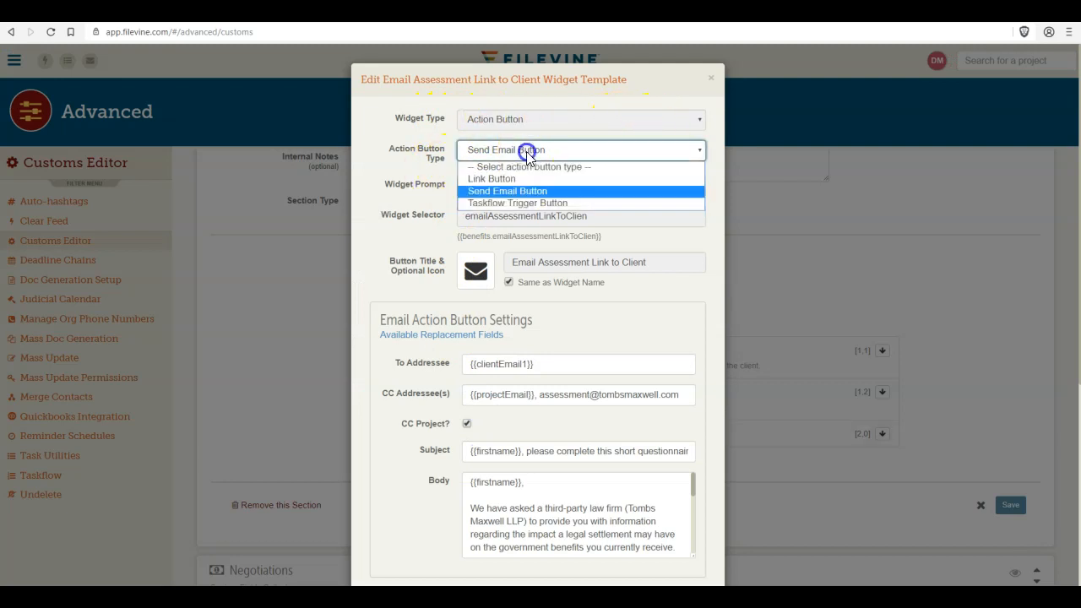
left_click(558, 192)
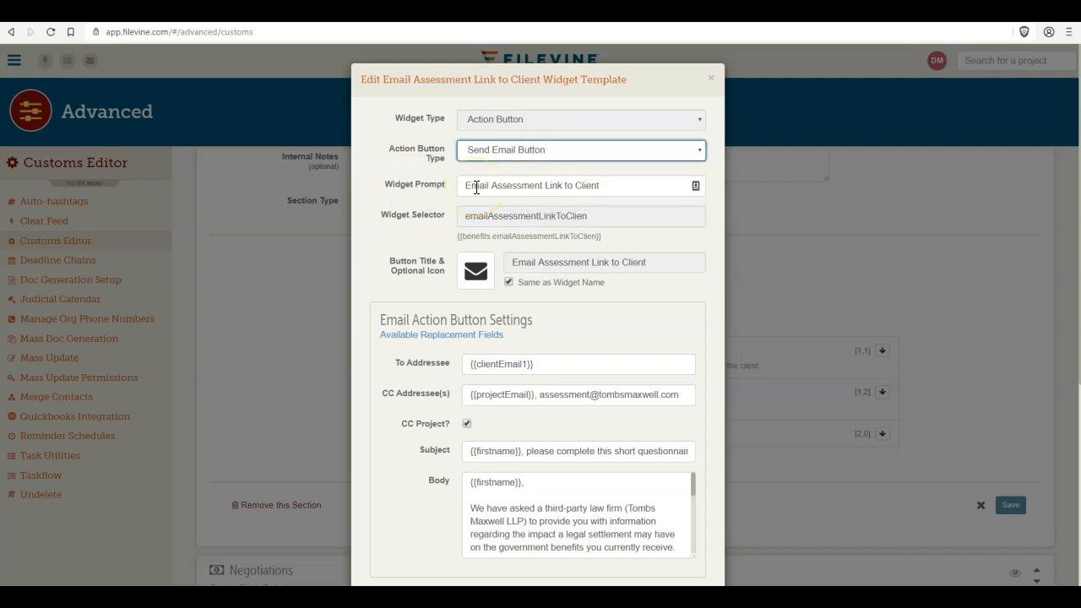
- Search the icons for "mail" and assign the Envelope icon to the Email Assessment Link to Client button
left_click(473, 274)
left_click(454, 124)
type("mail")
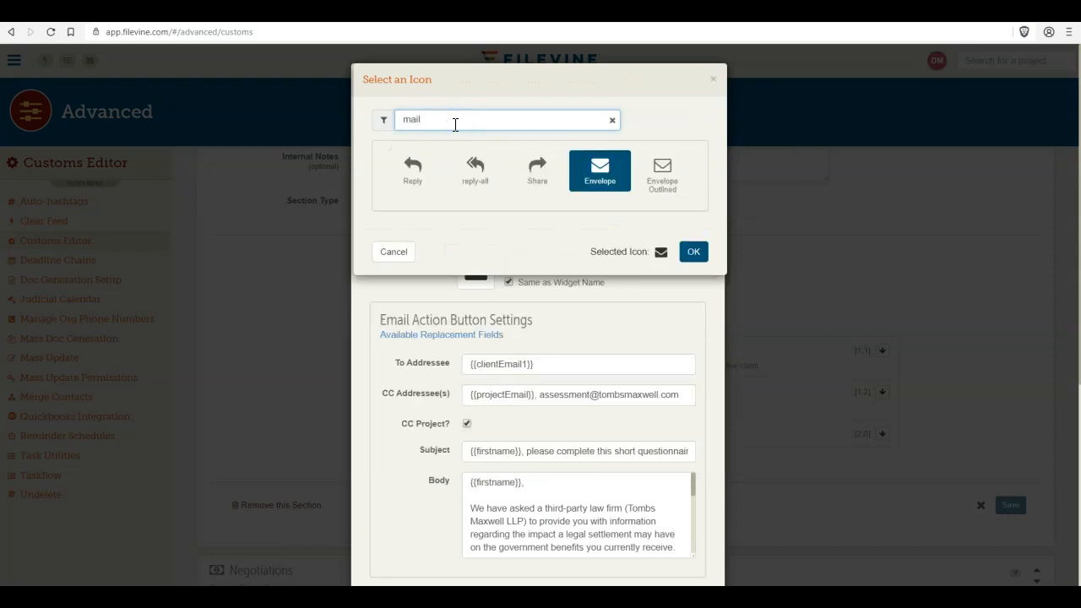
left_click(615, 175)
left_click(693, 252)
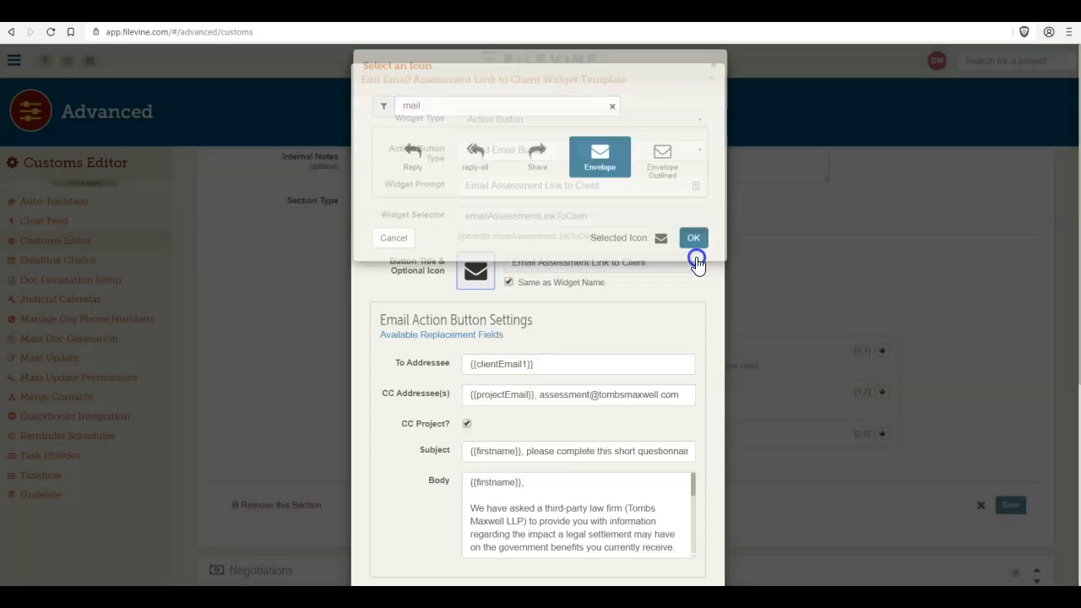
left_click(523, 264)
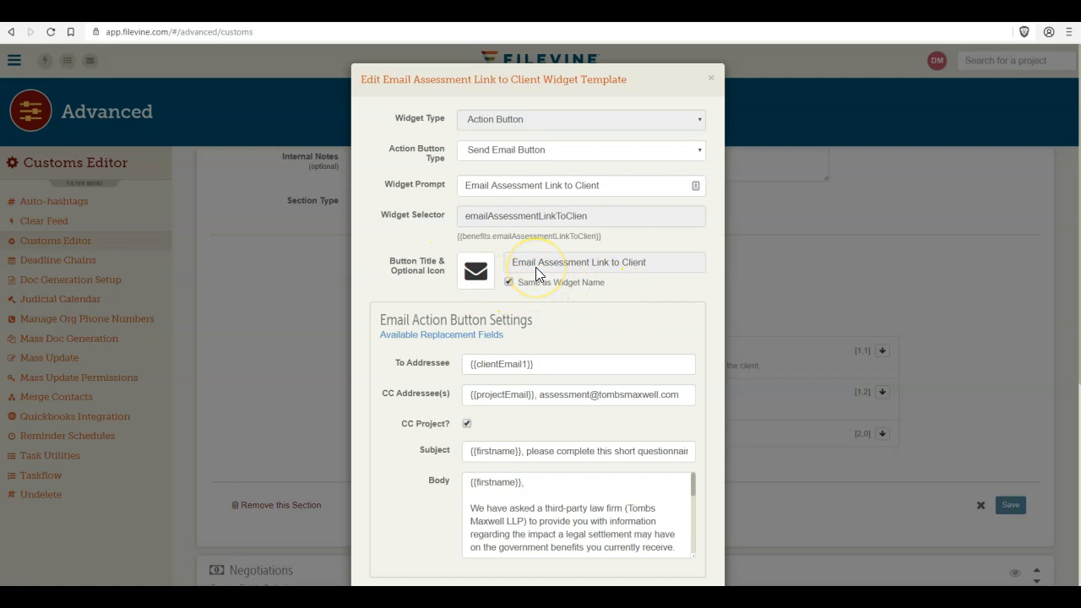
- Examine the To Addressee replacement field in the widget's email action button settings
scroll(392, 268, "down", 2)
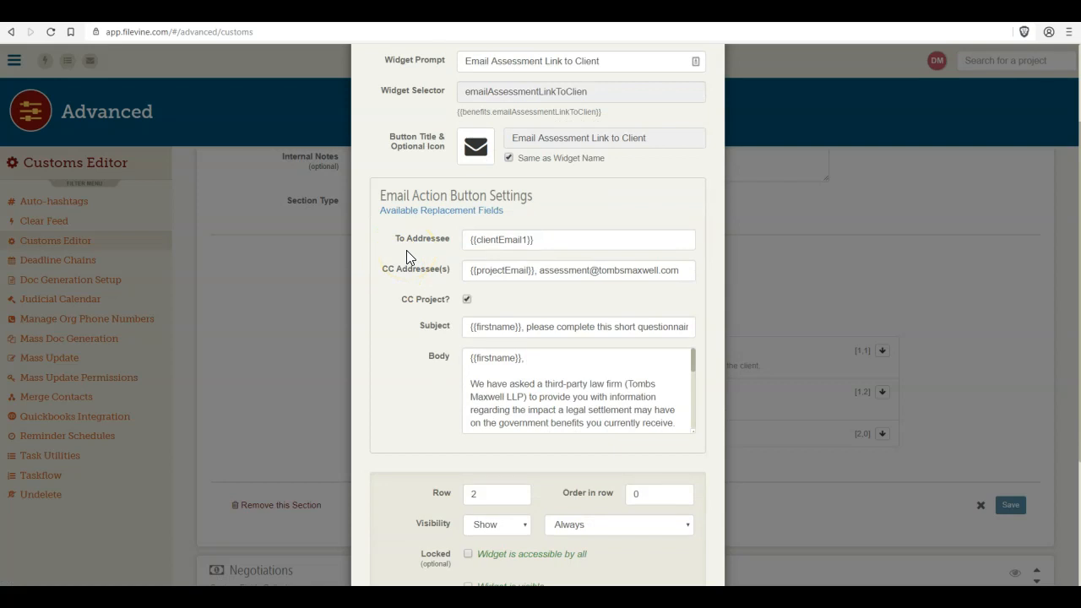
scroll(407, 250, "down", 1)
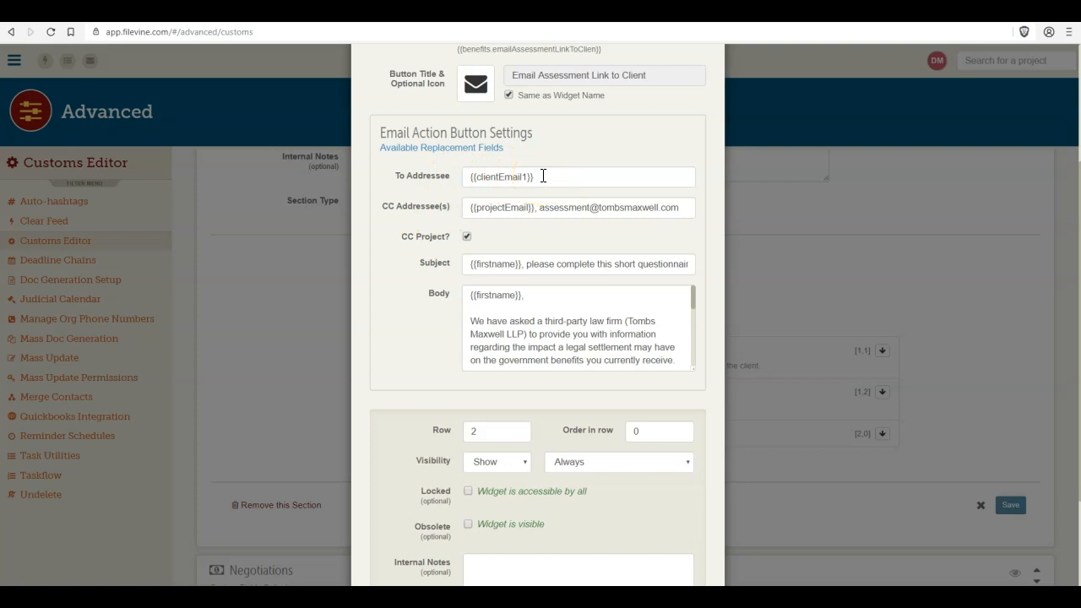
left_click_drag(542, 176, 456, 176)
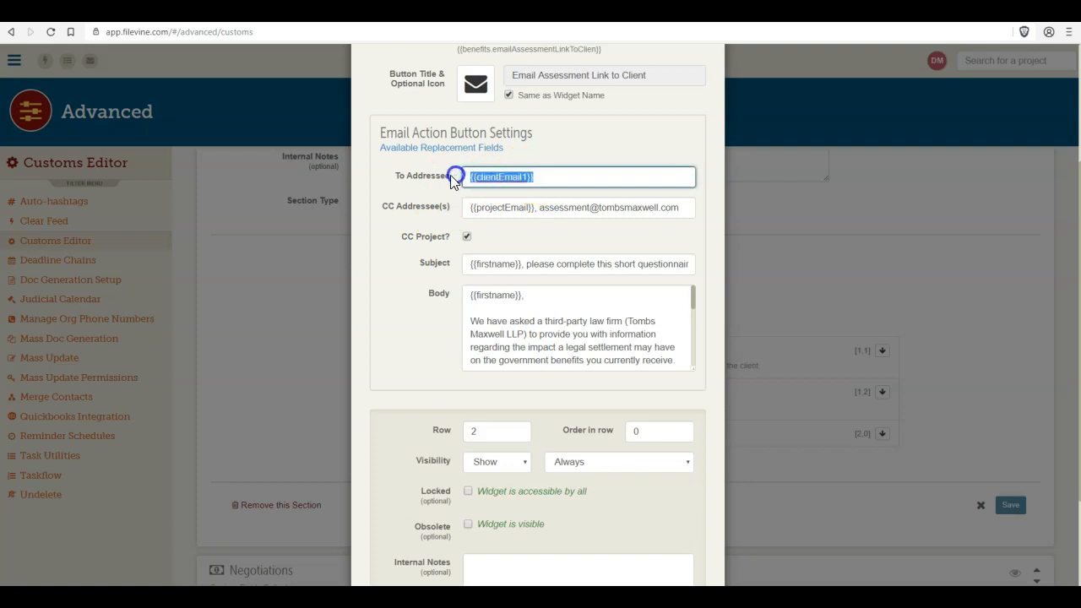
left_click(537, 176)
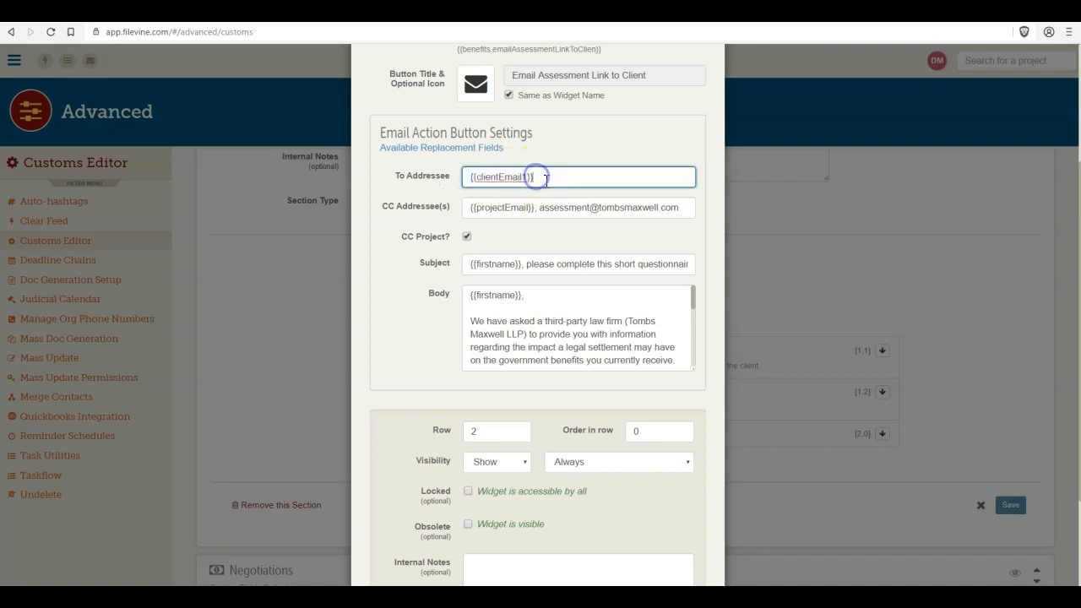
- Check the CC addressees of the email button, and switch the CC Project option off and back on
left_click(464, 206)
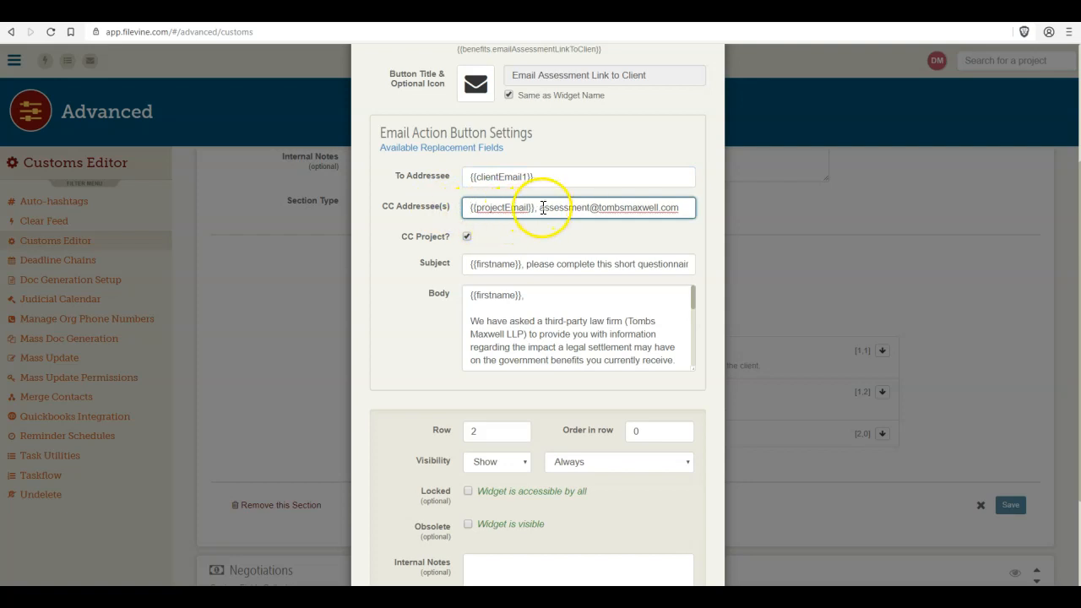
left_click_drag(543, 208, 685, 208)
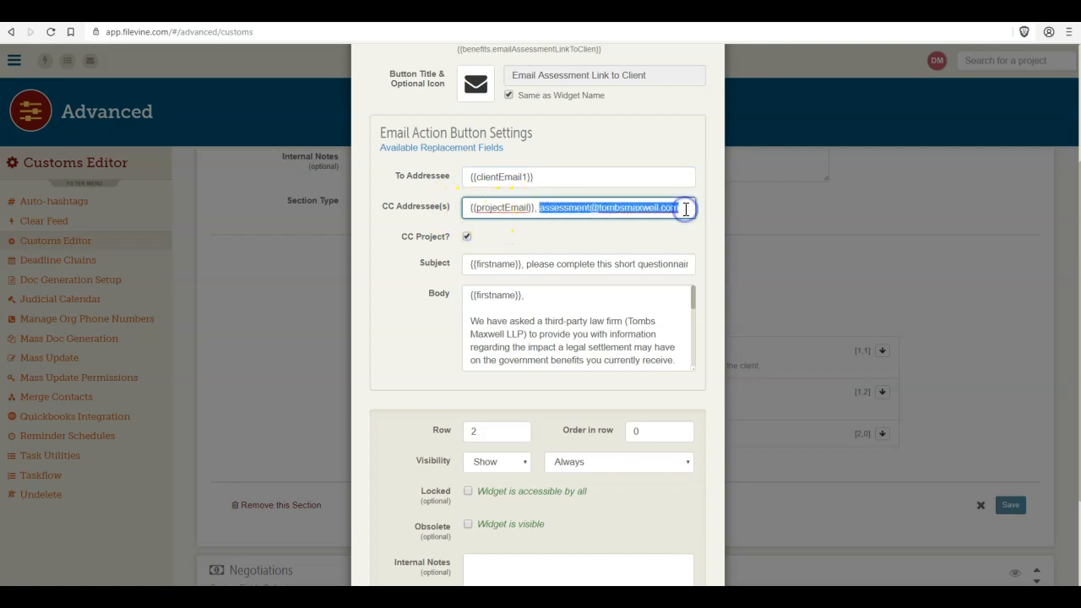
left_click(685, 209)
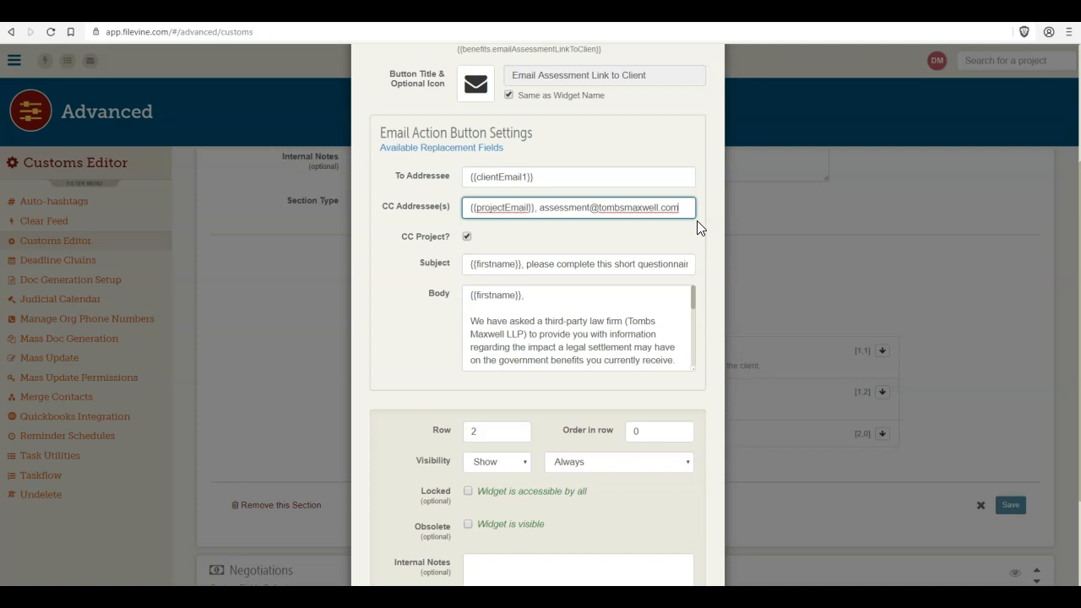
left_click(465, 237)
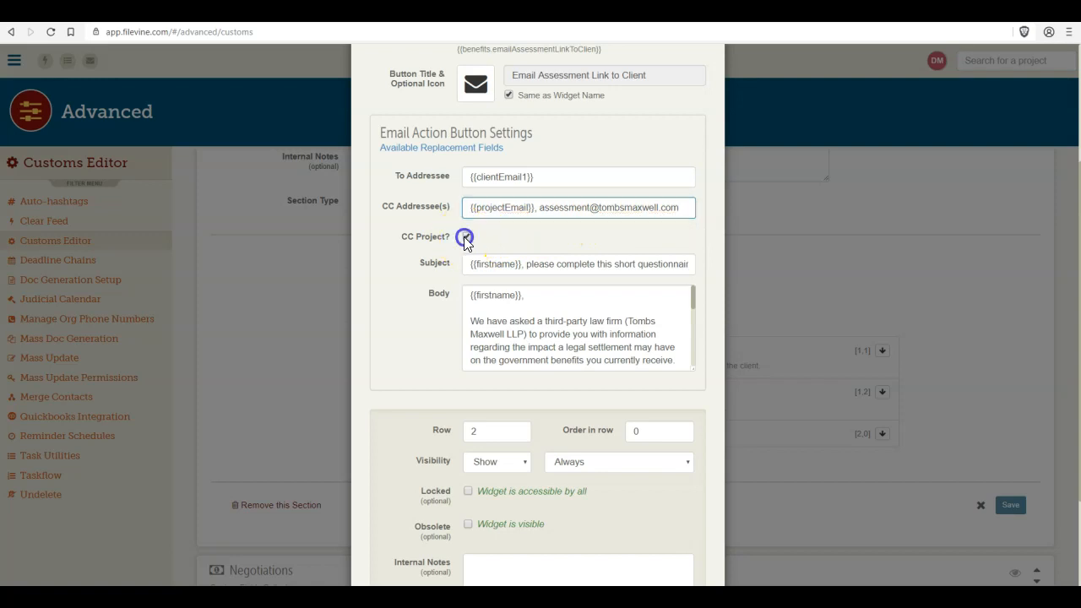
left_click(465, 237)
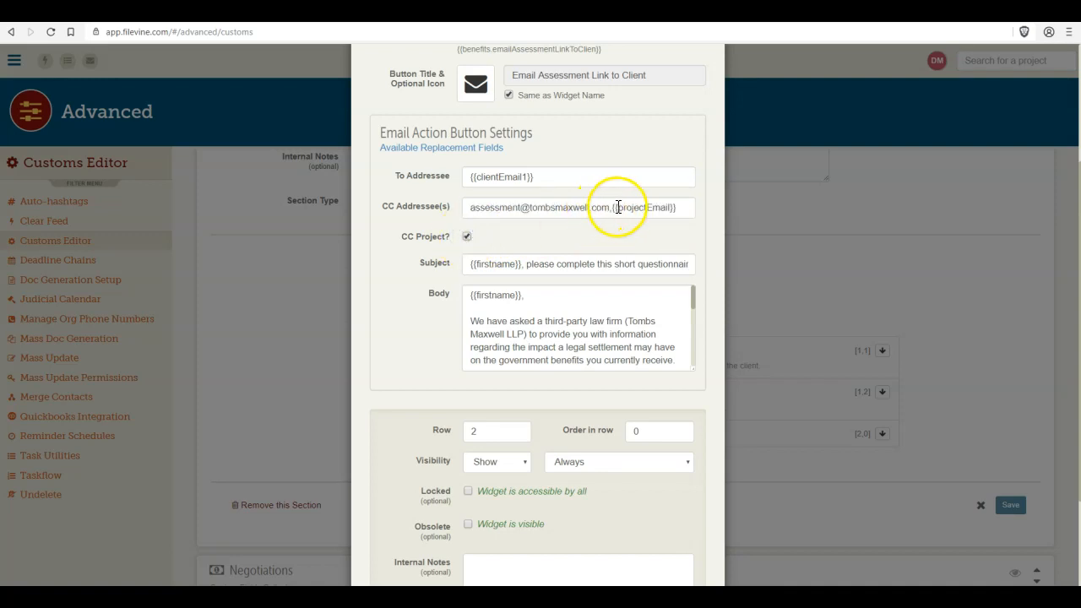
- Review the full subject line of the email button, including its first name replacement field
left_click(434, 264)
left_click(496, 266)
key("Home")
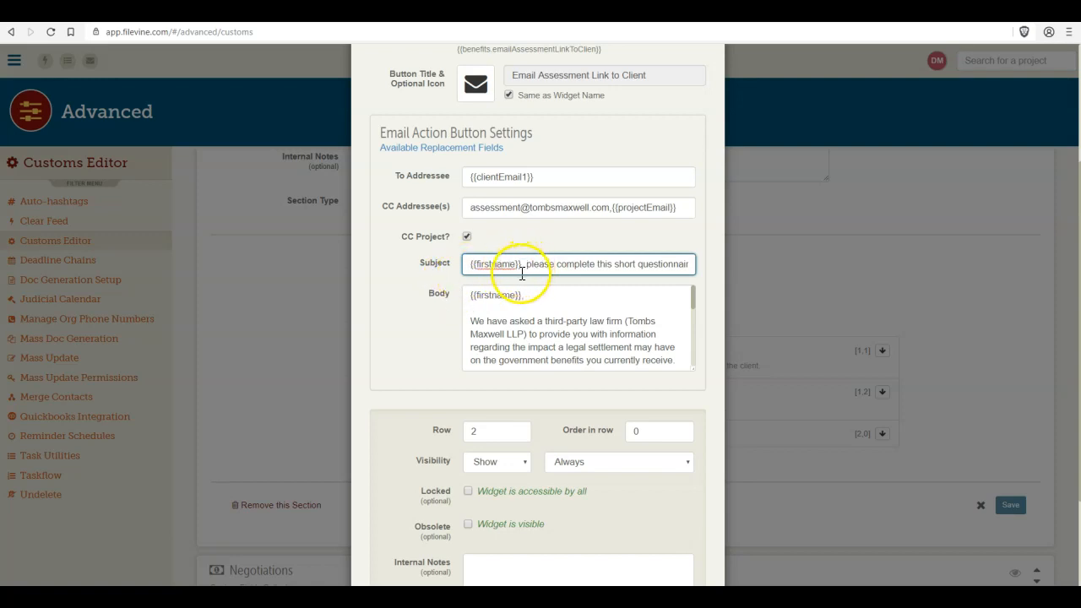
left_click_drag(586, 264, 707, 269)
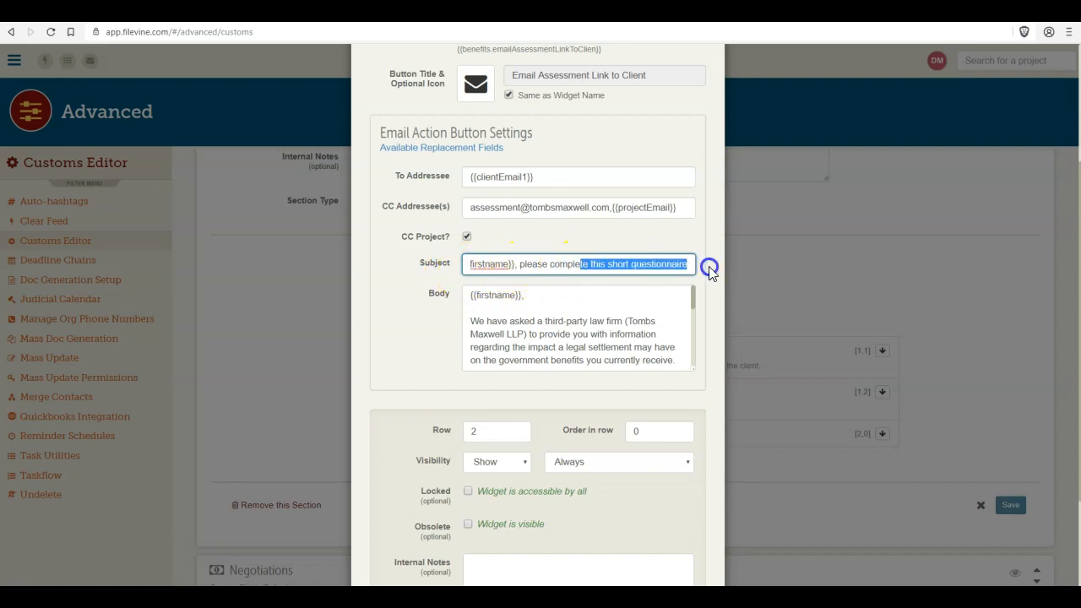
left_click(441, 281)
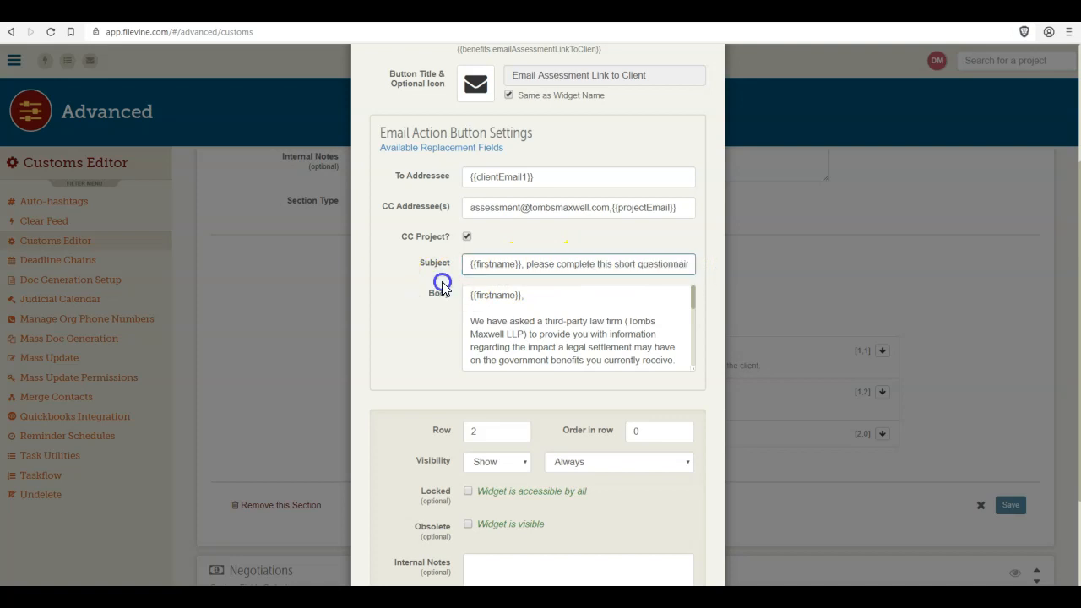
- Review the opening paragraphs of the email body, including the first name replacement field in the greeting
left_click_drag(524, 297, 463, 295)
left_click(527, 316)
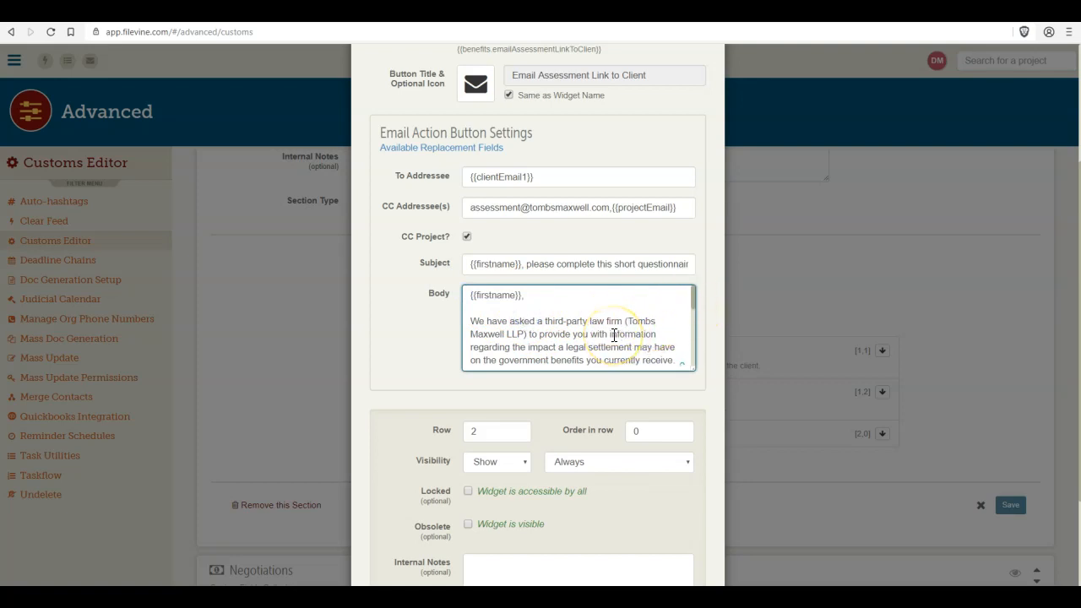
scroll(614, 334, "down", 3)
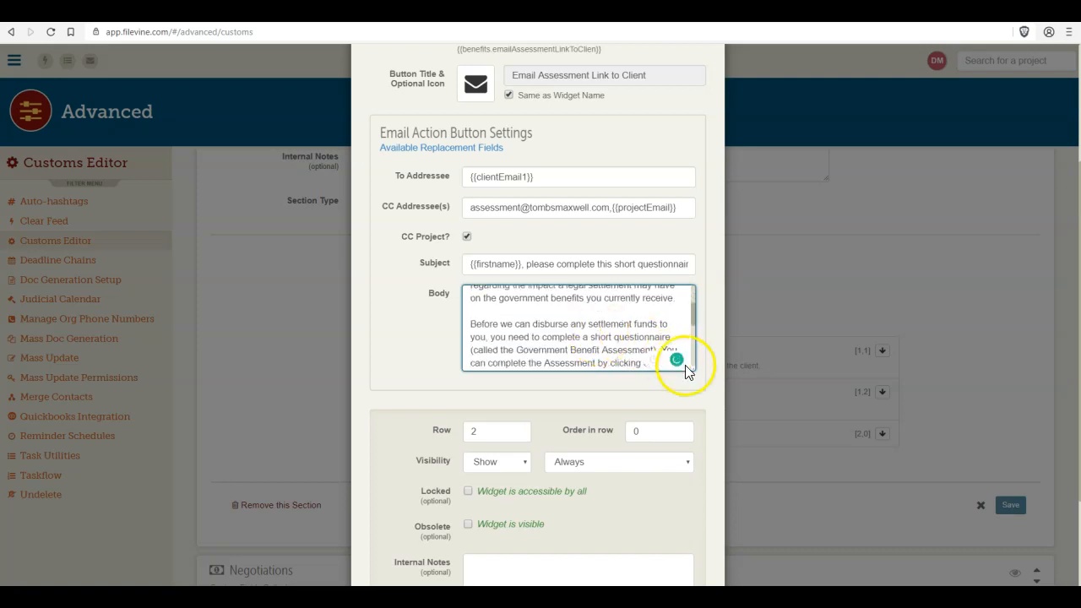
left_click(762, 439)
scroll(627, 338, "down", 1)
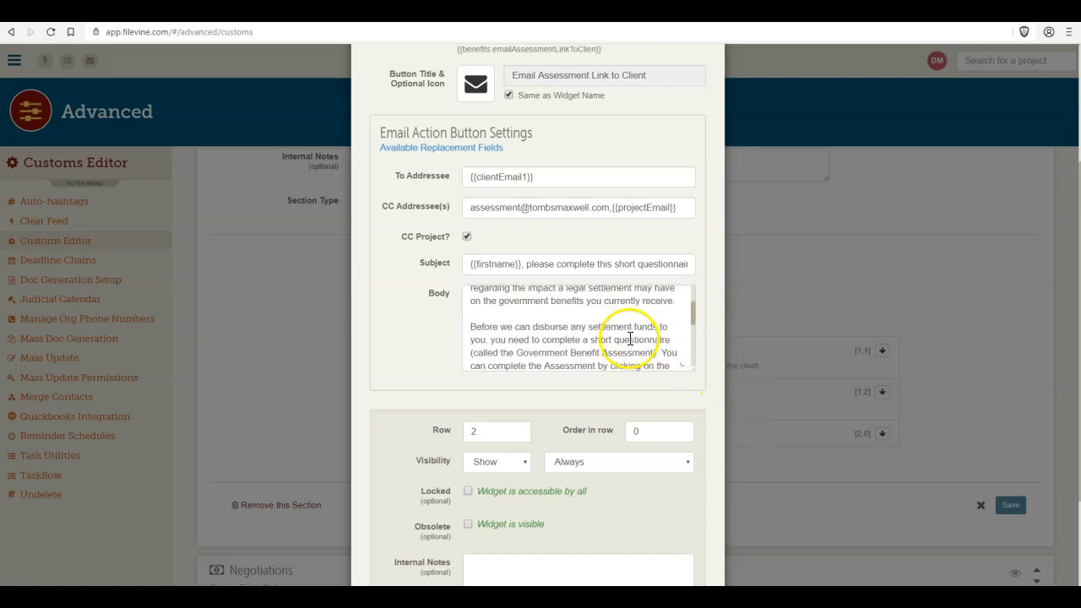
scroll(656, 337, "up", 6)
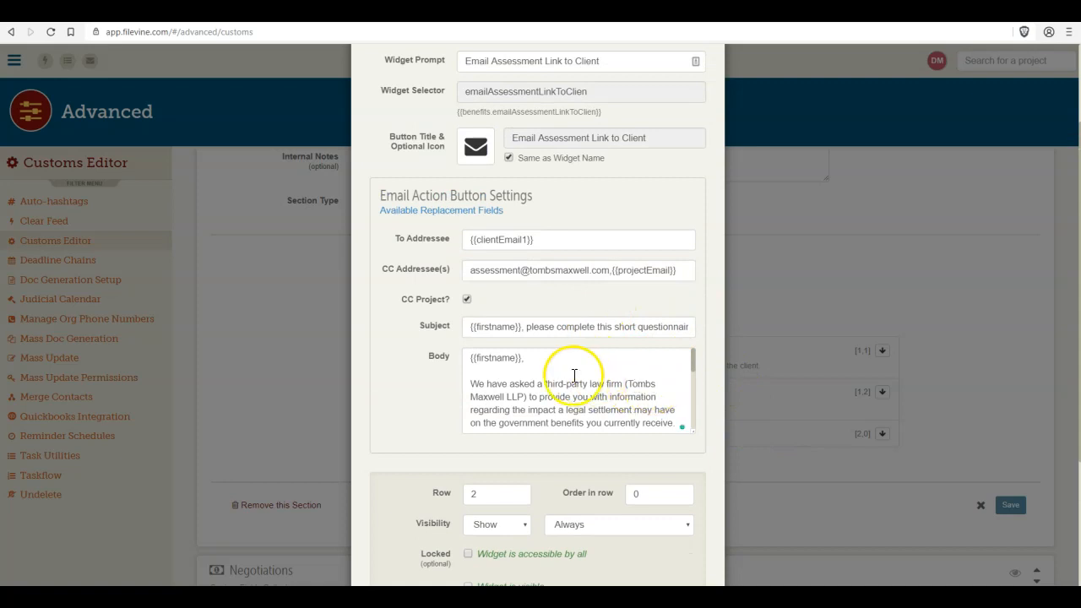
scroll(592, 370, "down", 2)
scroll(642, 401, "down", 2)
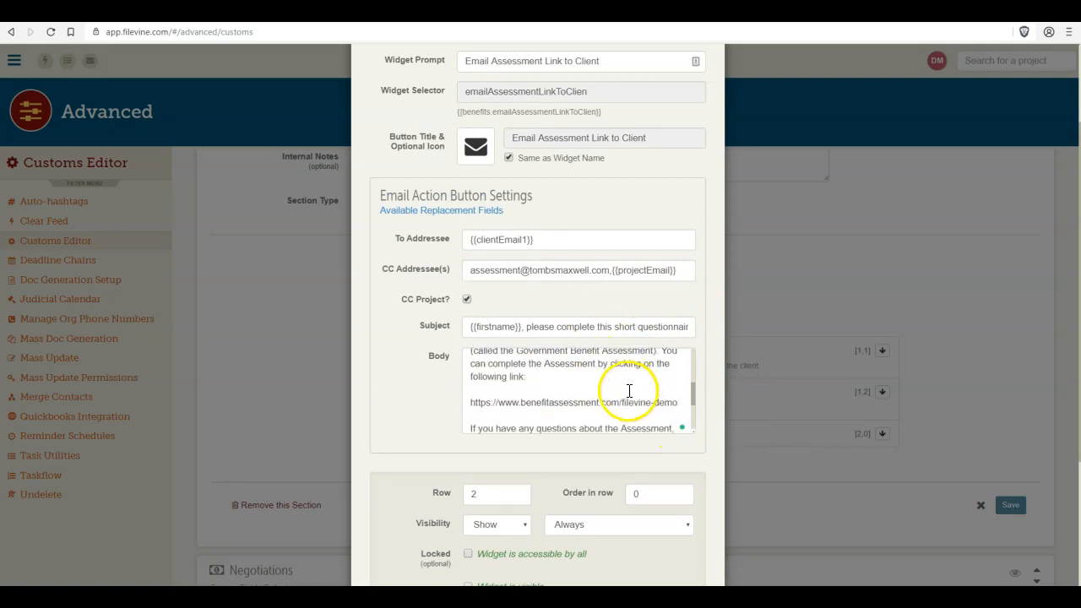
- Examine the benefit assessment link and the law firm signature in the email body
scroll(616, 397, "down", 2)
scroll(540, 406, "up", 2)
left_click_drag(469, 403, 669, 412)
left_click(678, 403)
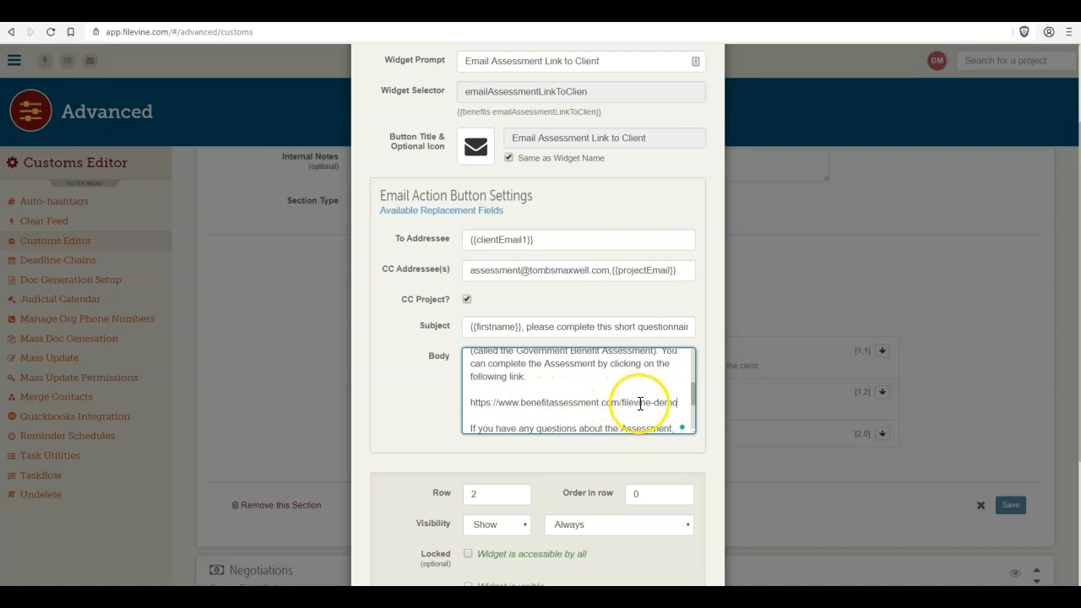
scroll(608, 393, "down", 2)
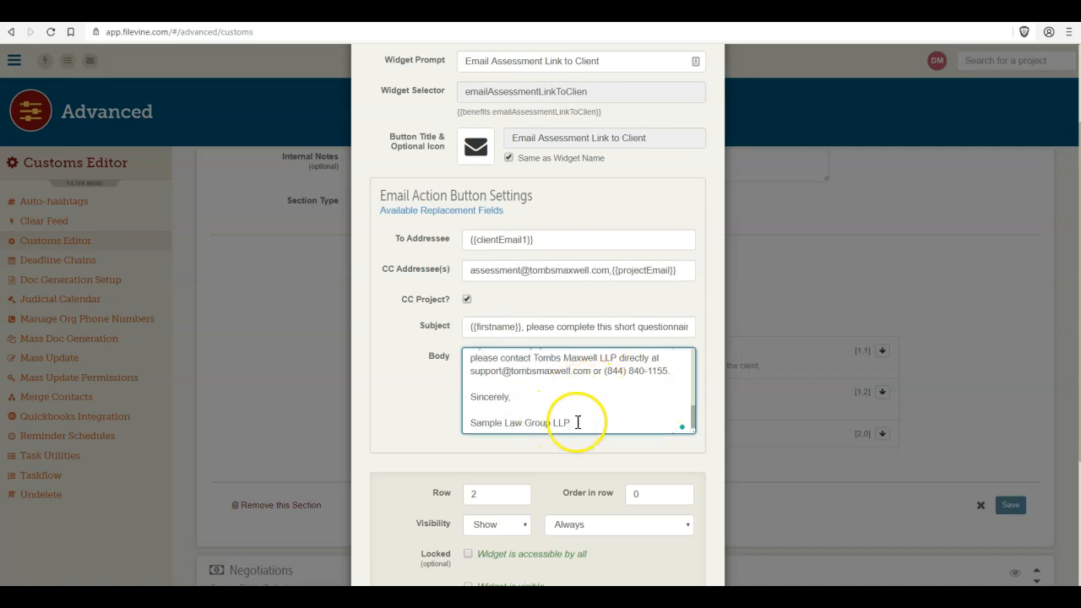
left_click_drag(579, 423, 471, 421)
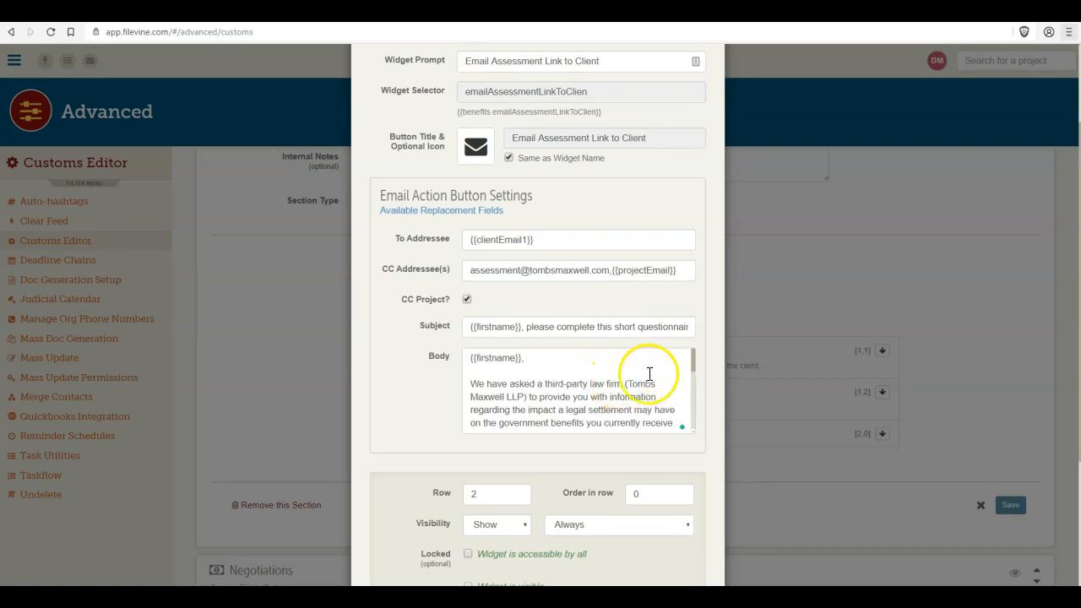
- Enlarge the Body text box to read the whole email message, and shrink it back within the settings dialog
left_click_drag(694, 438, 938, 572)
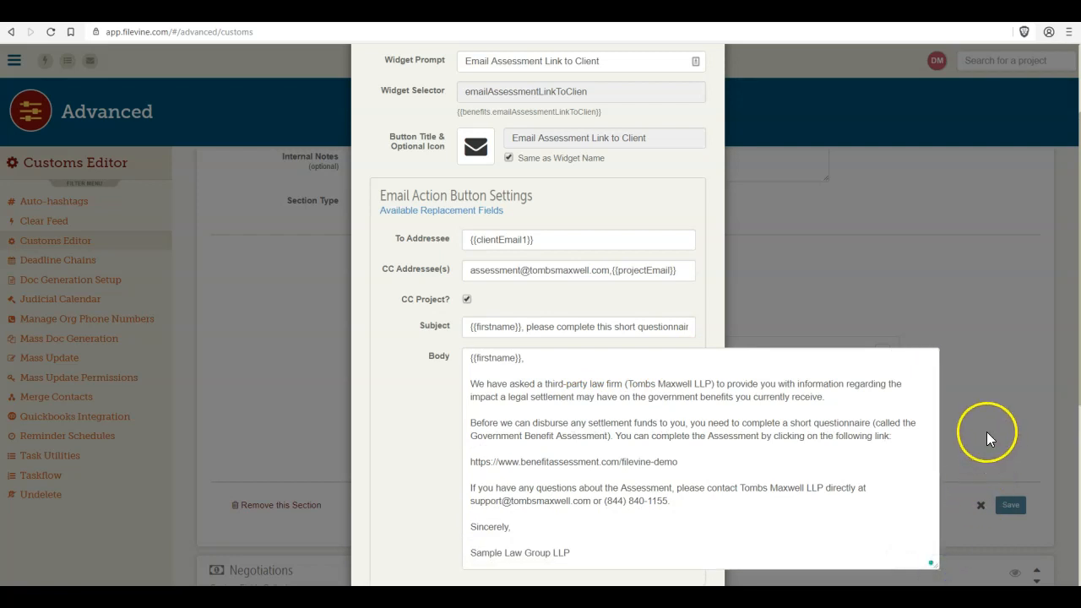
scroll(987, 418, "down", 1)
scroll(987, 417, "down", 1)
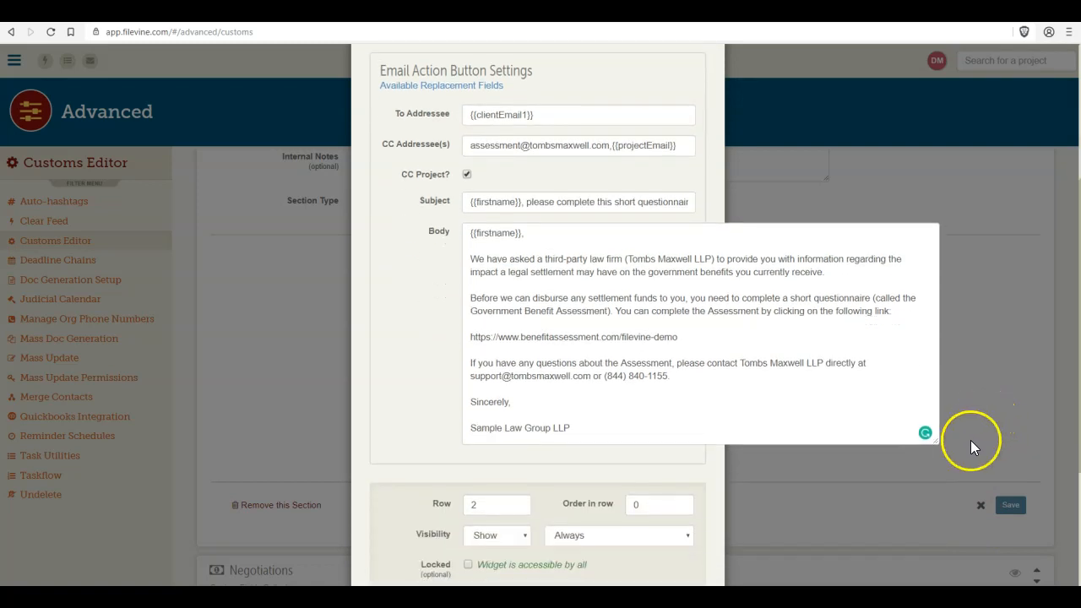
scroll(562, 479, "down", 3)
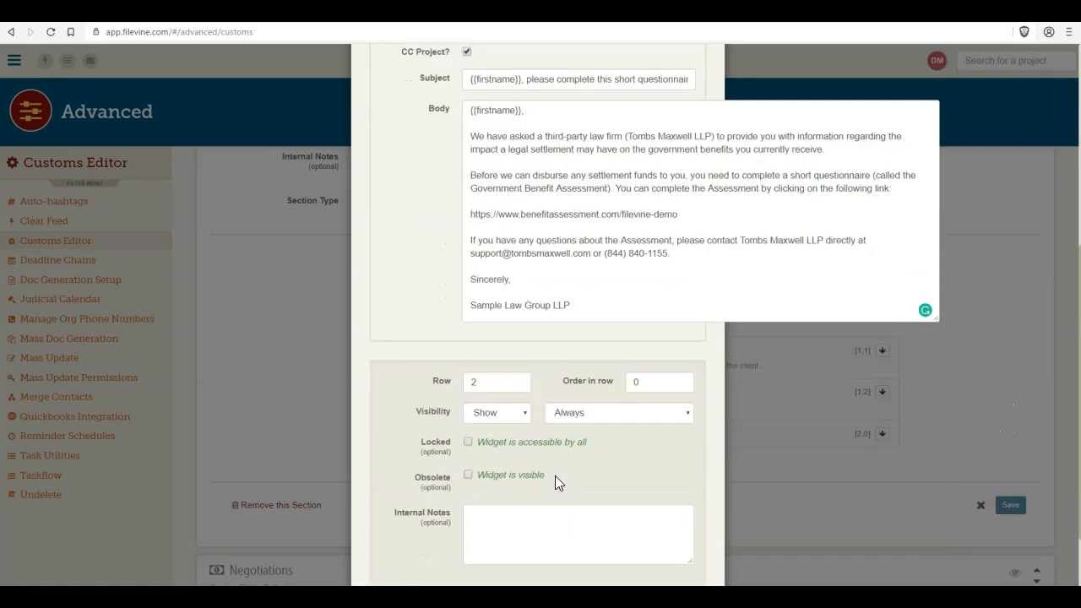
left_click_drag(937, 255, 675, 229)
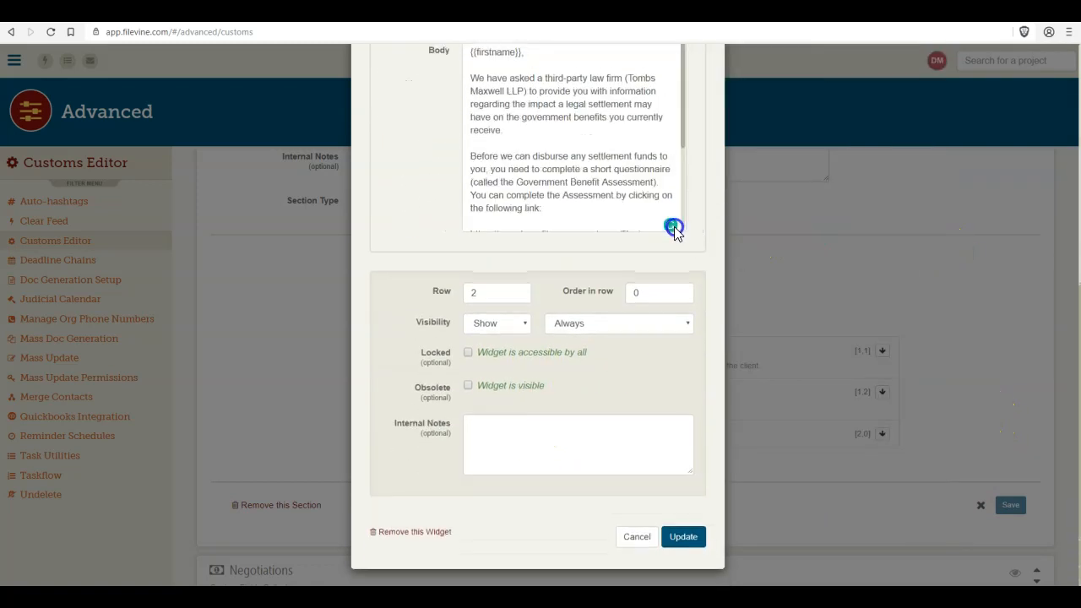
- Check the email button's row, order in row and visibility settings, and update the widget
left_click(468, 293)
left_click(659, 294)
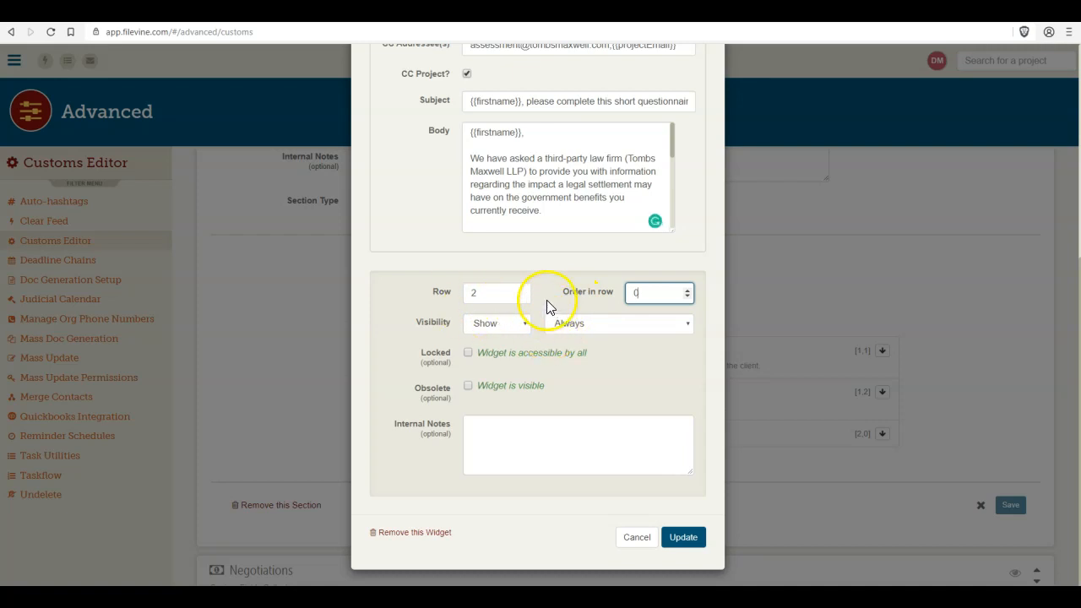
left_click(633, 352)
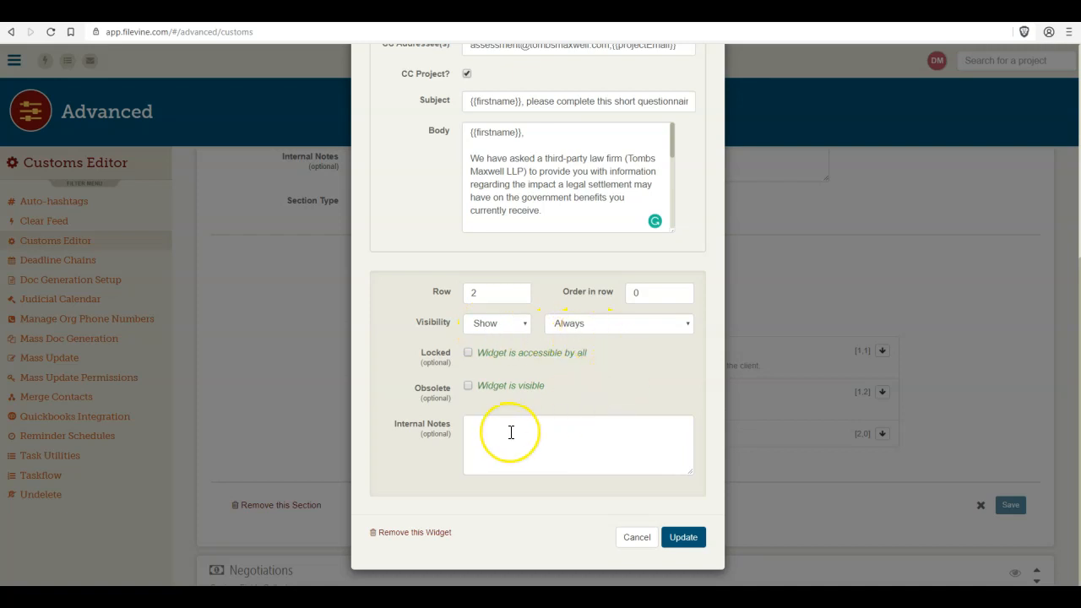
left_click(671, 539)
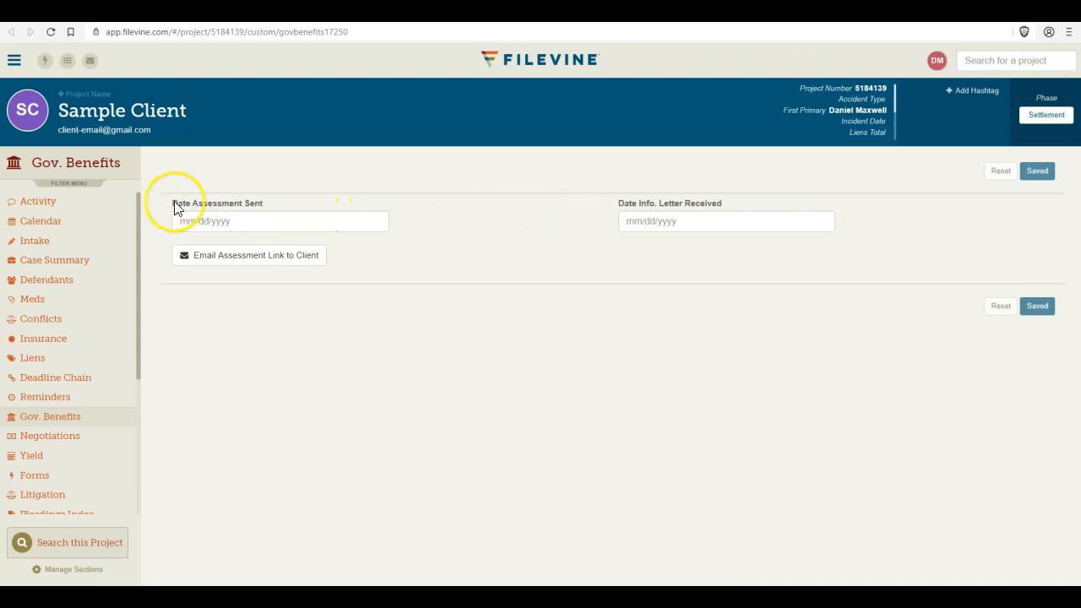
left_click(235, 222)
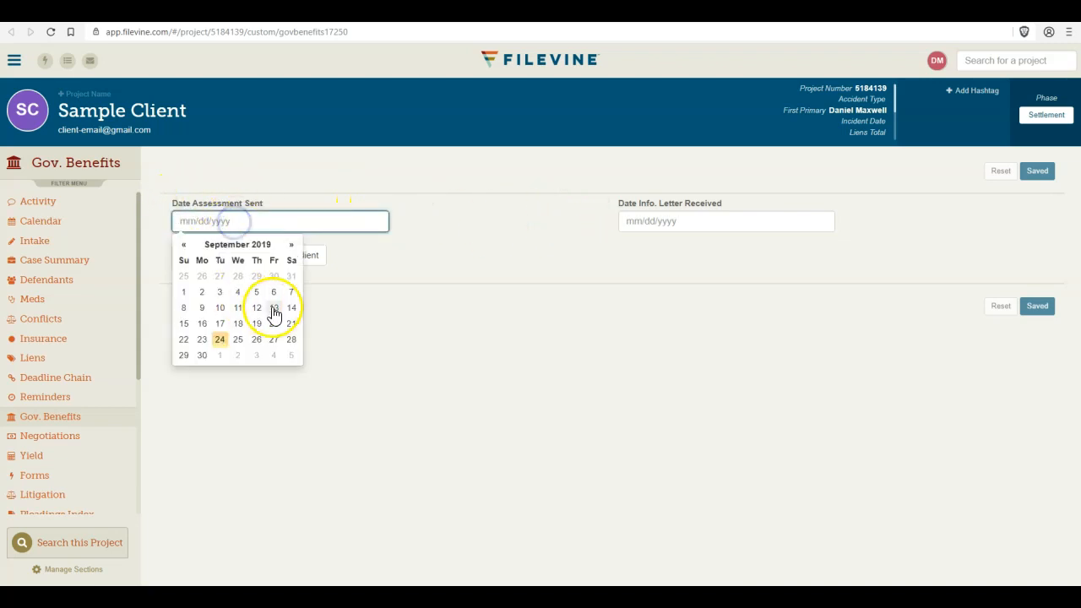
left_click(220, 339)
left_click(316, 326)
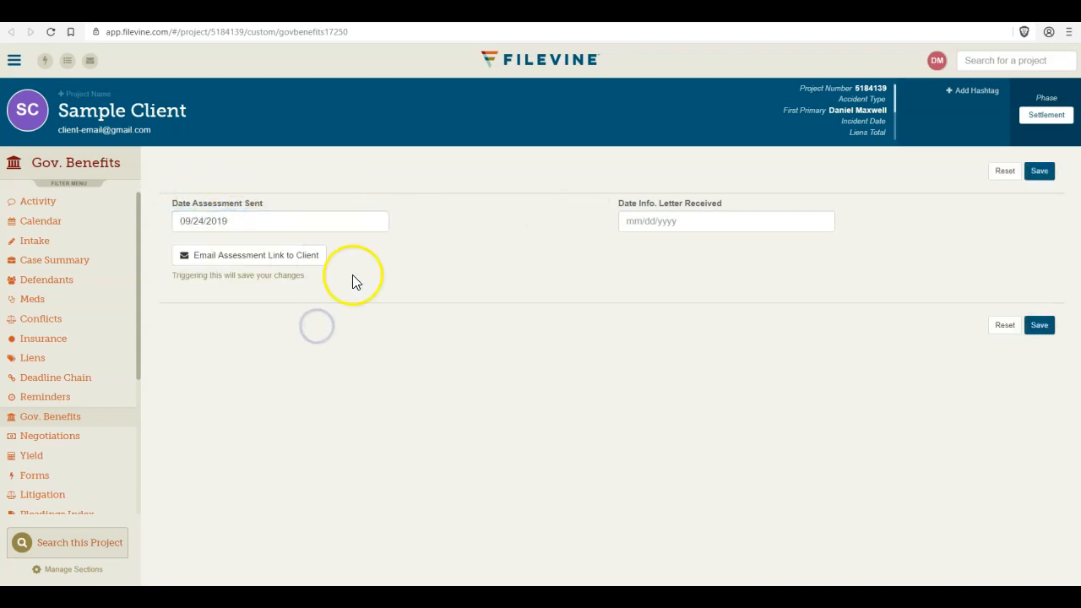
left_click(662, 222)
left_click(668, 342)
left_click(532, 329)
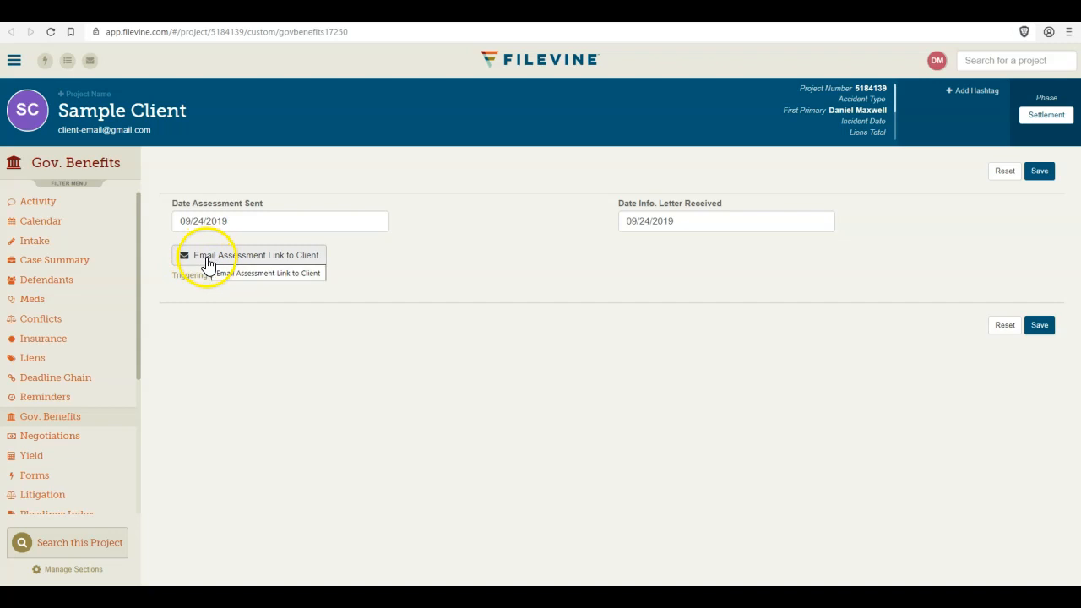
left_click(1006, 170)
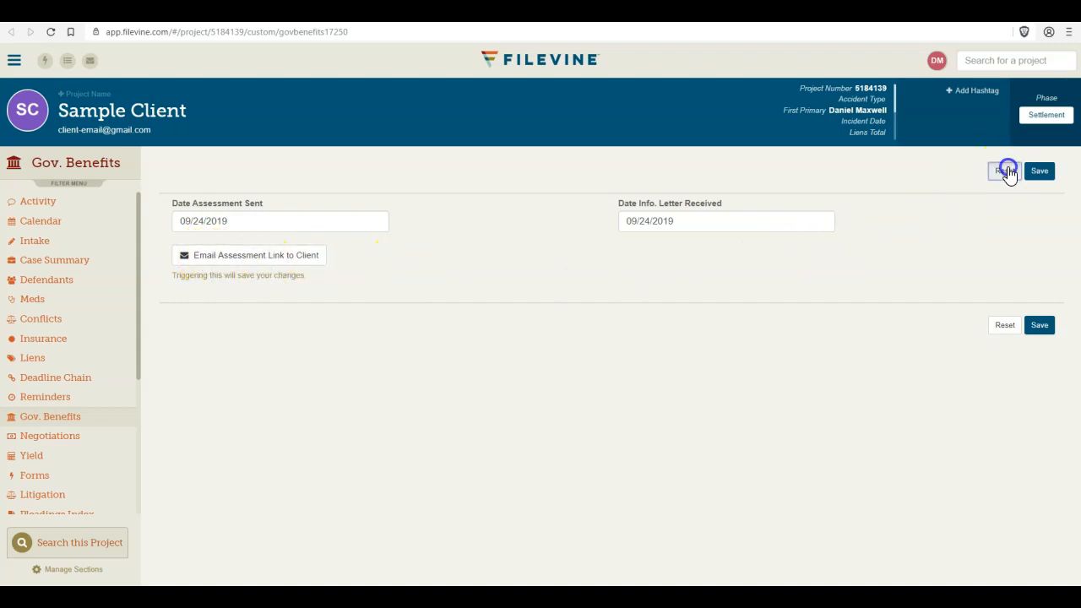
- Set Date Assessment Sent to 09/24/2019 and trigger the Email Assessment Link to Client action, opening the draft in Outlook
left_click(237, 224)
left_click(219, 338)
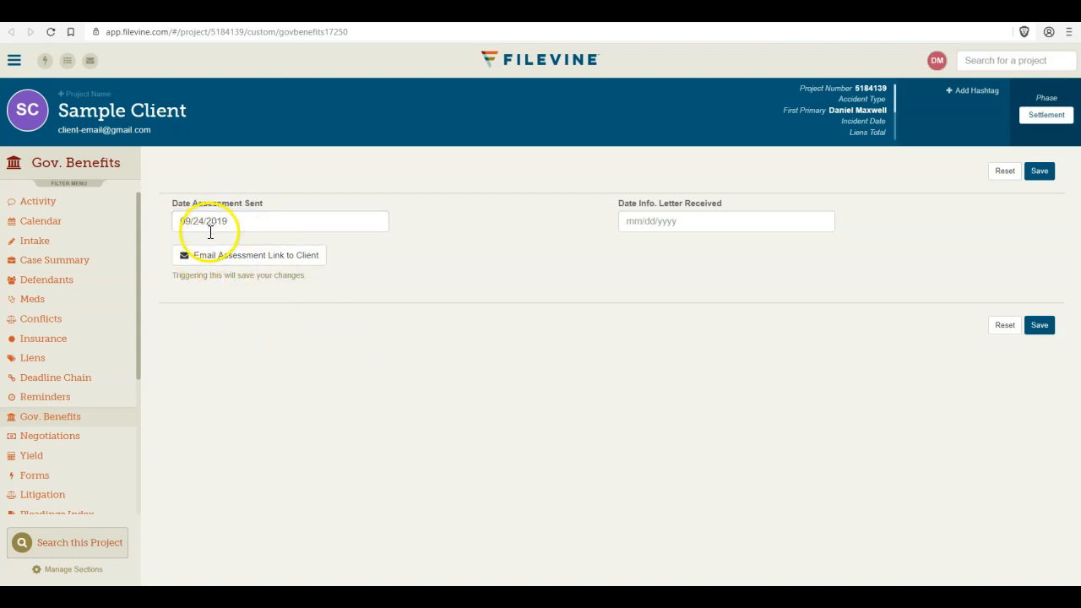
left_click(208, 260)
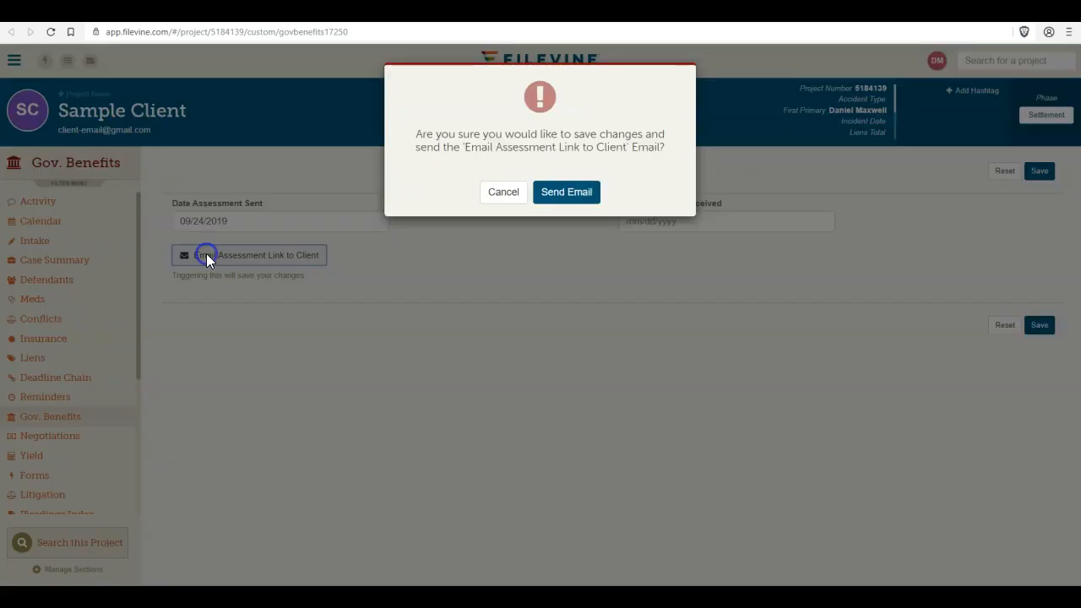
left_click(551, 202)
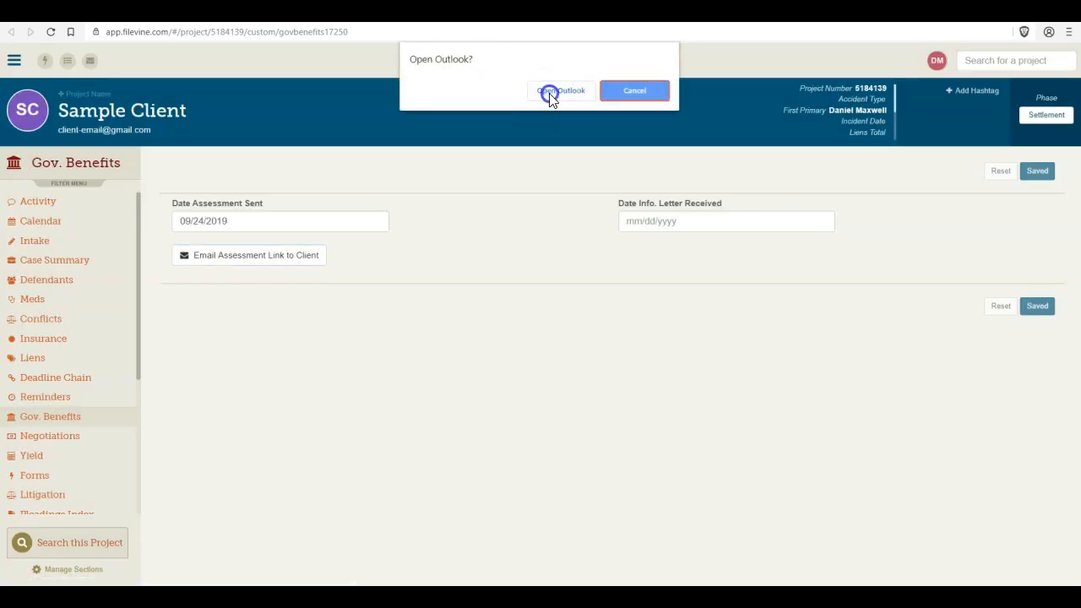
left_click(551, 91)
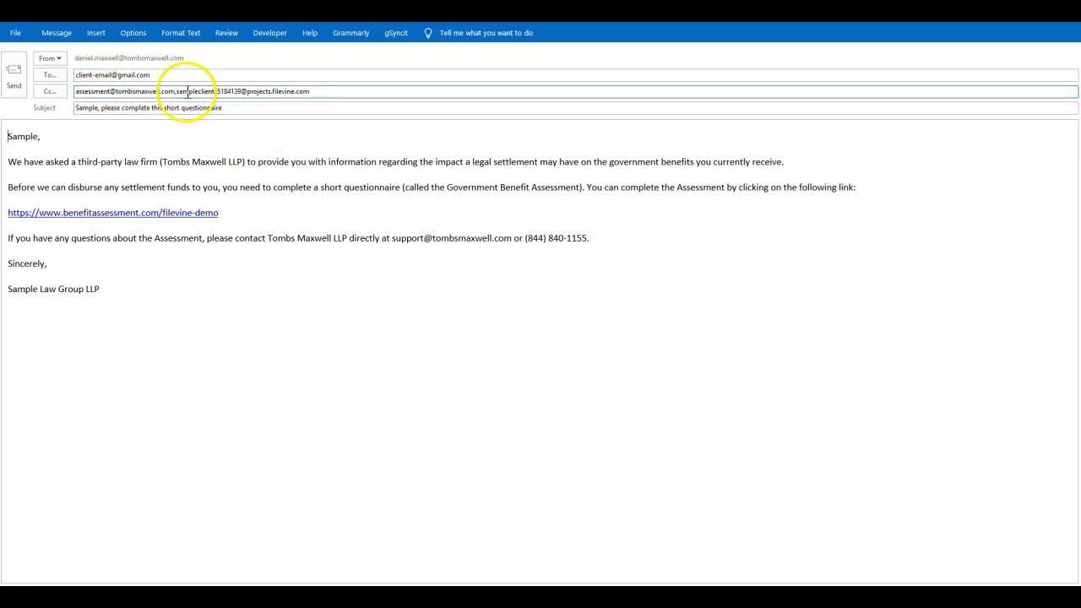
- Check the drafted email's project CC address, the first name in the greeting and the assessment link
left_click_drag(176, 91, 312, 95)
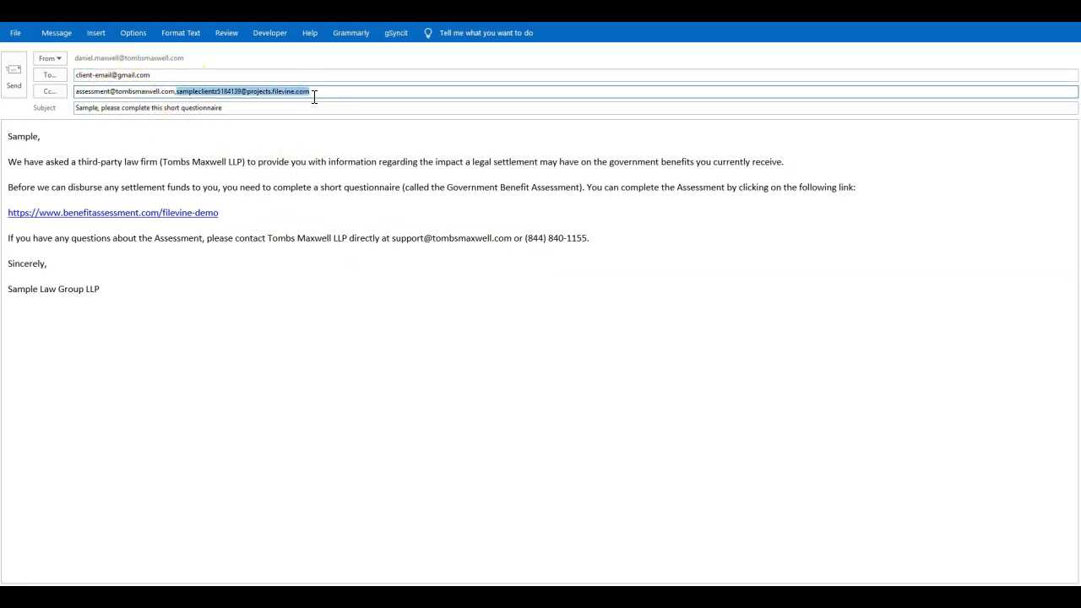
left_click_drag(38, 137, 11, 142)
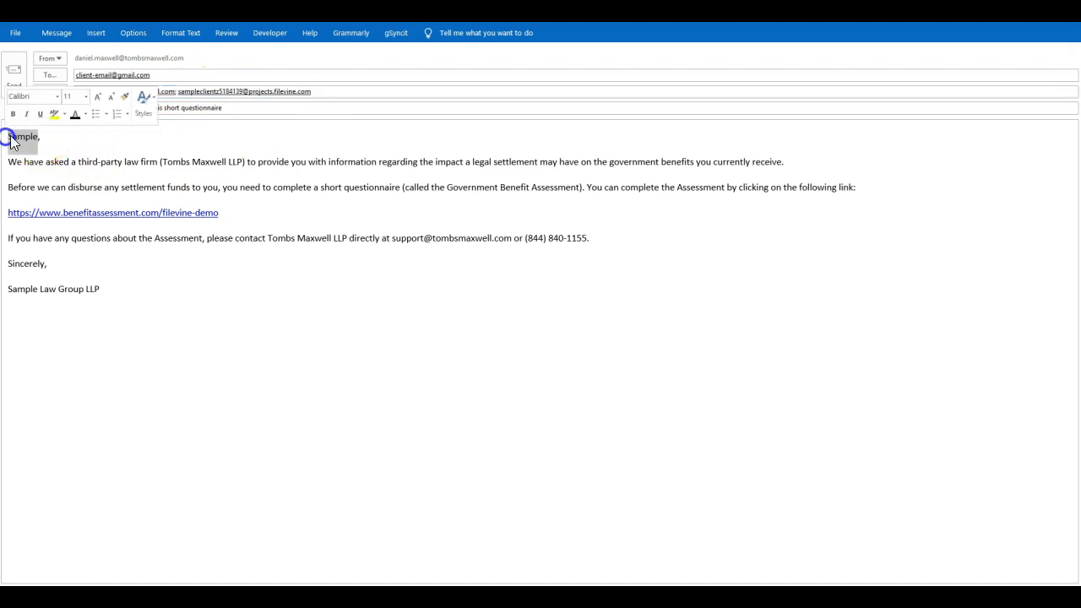
left_click(244, 211)
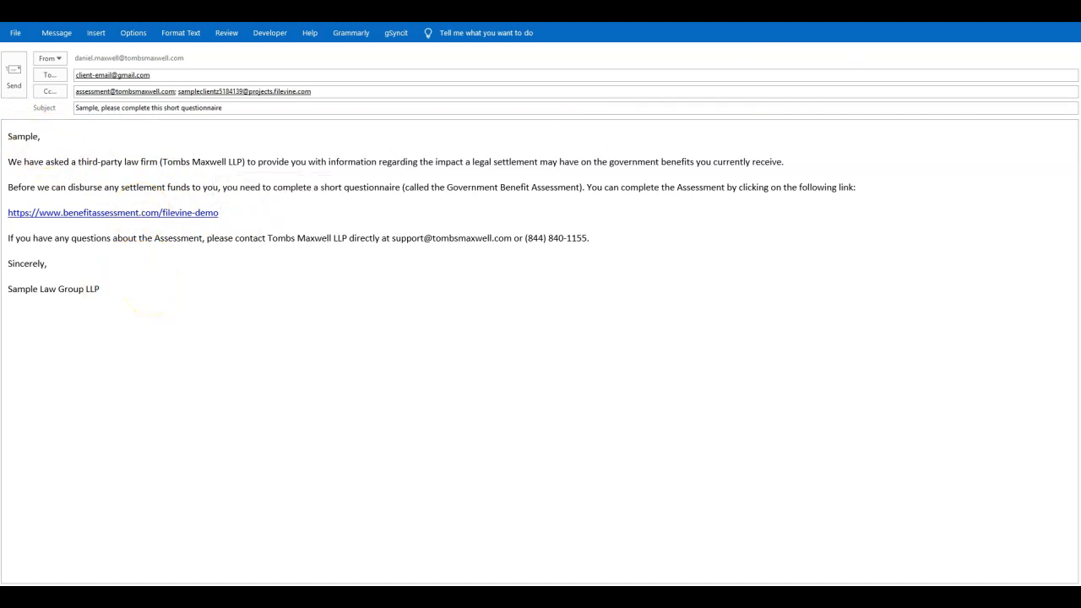
- Close the email draft without saving it and return to the project's Gov. Benefits section in Filevine
key("Escape")
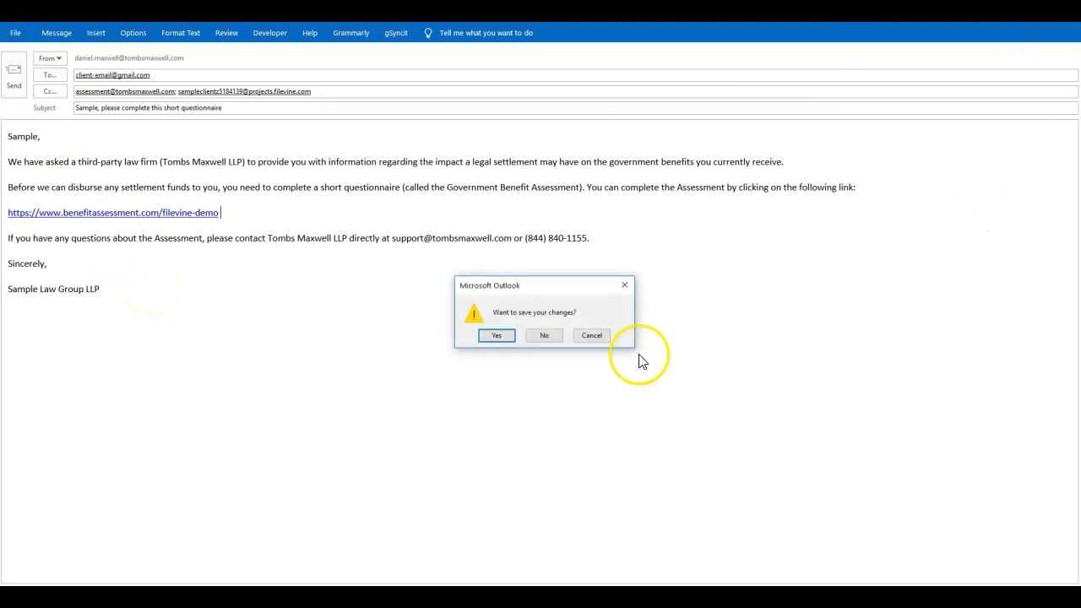
left_click(550, 339)
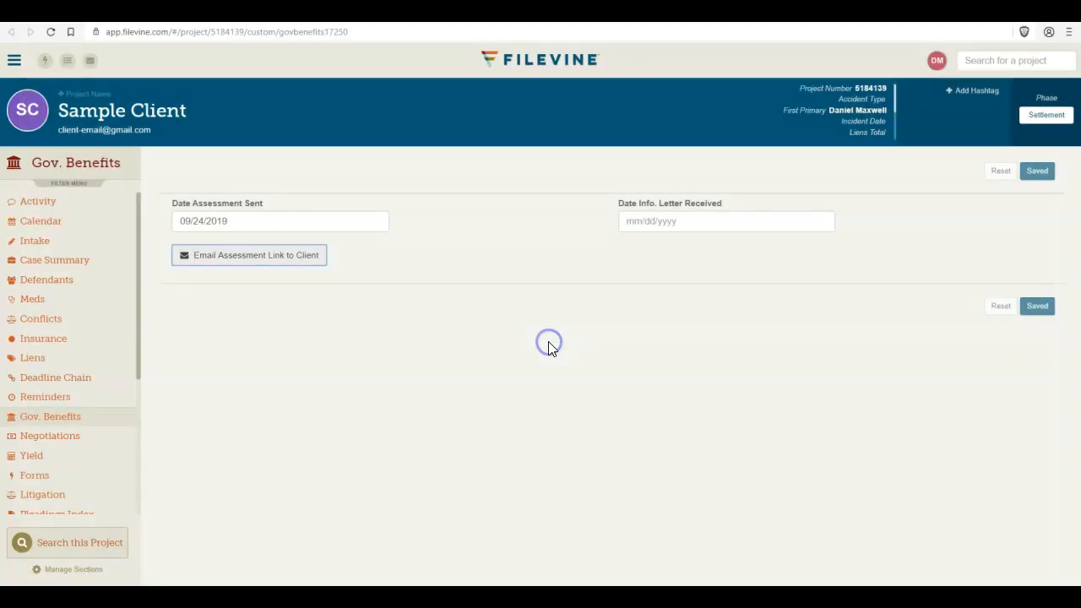
left_click(465, 339)
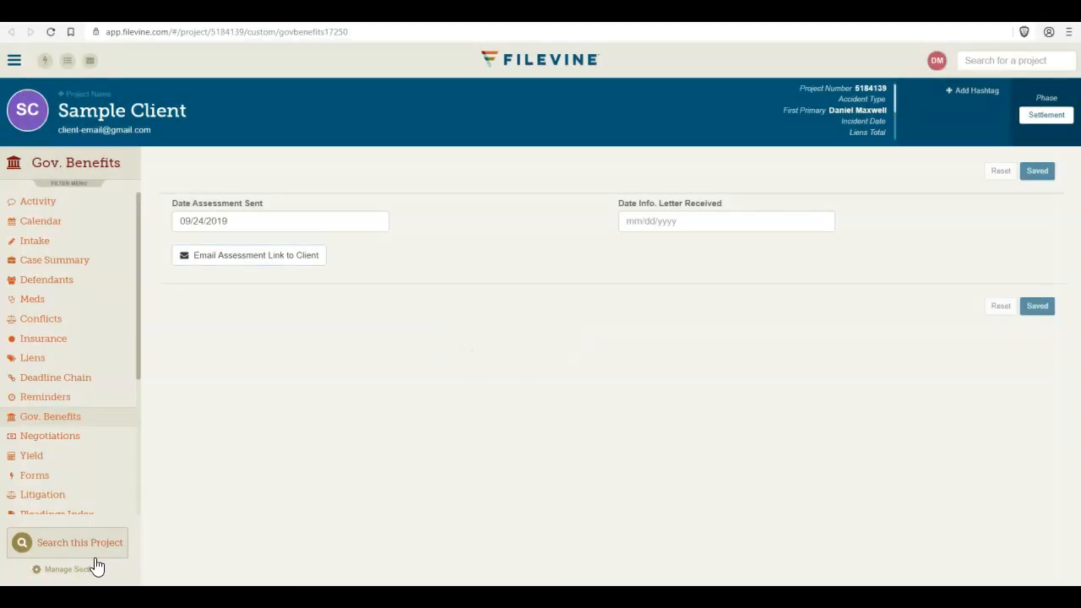